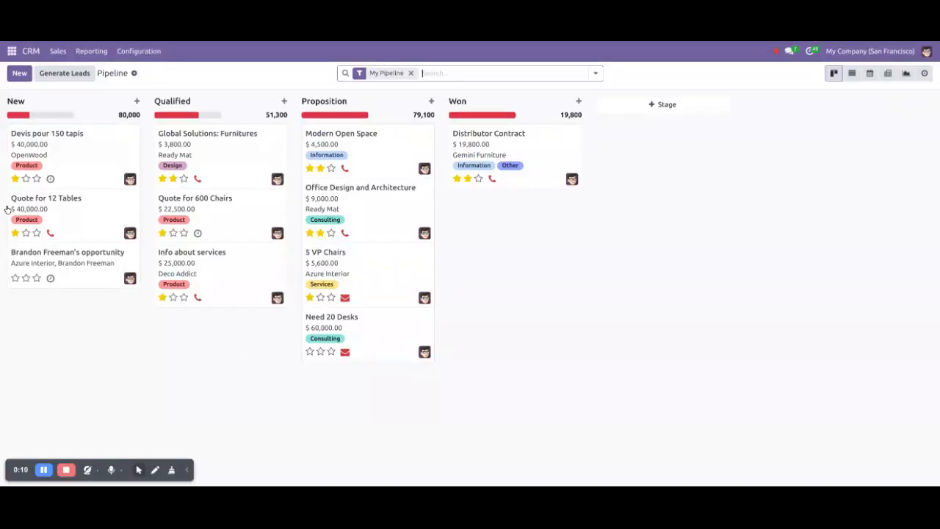
Open the 'Devis pour 150 tapis' opportunity and look over its customer contact choices
{"action": "left_click", "coordinate": [107, 163]}
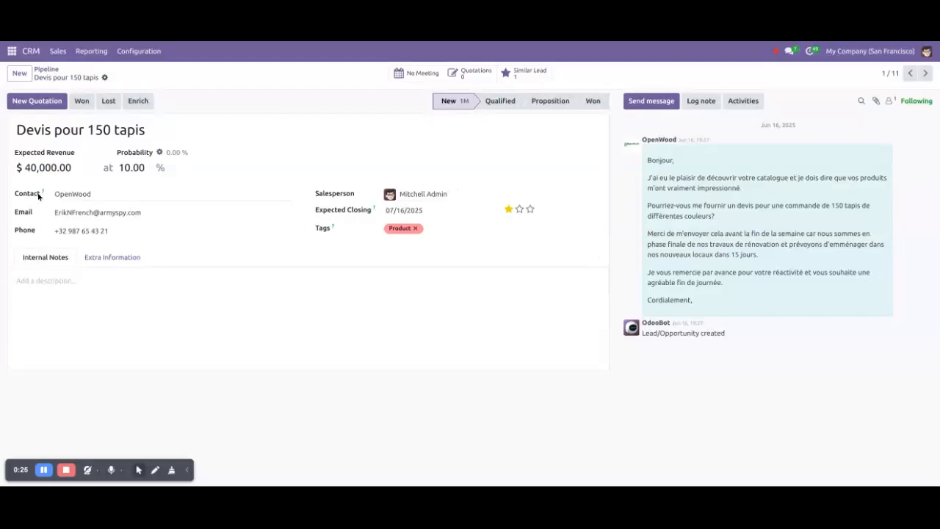
{"action": "left_click", "coordinate": [65, 193]}
{"action": "left_click", "coordinate": [585, 321]}
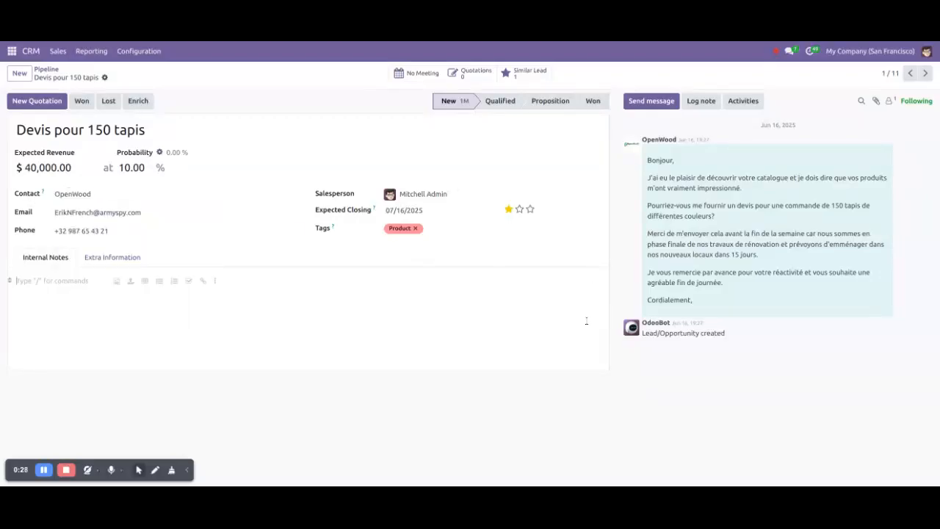
Create an opportunity titled 'Test', choose a customer contact, and save it
{"action": "left_click", "coordinate": [19, 74]}
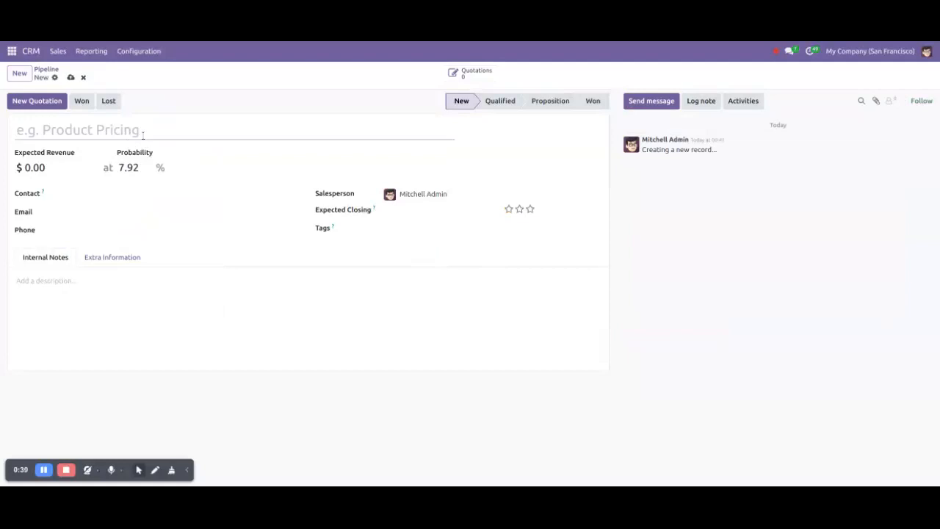
{"action": "type", "text": "Test"}
{"action": "left_click", "coordinate": [113, 193]}
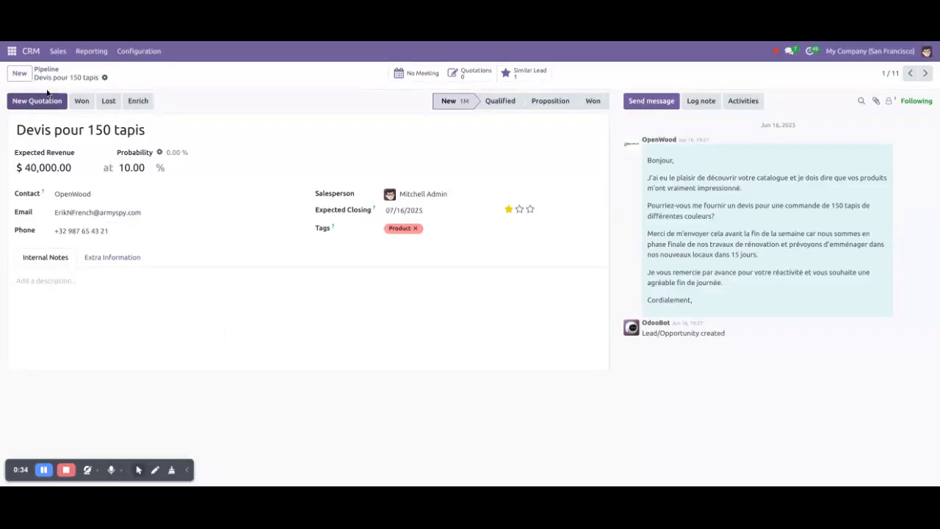
{"action": "left_click", "coordinate": [19, 74]}
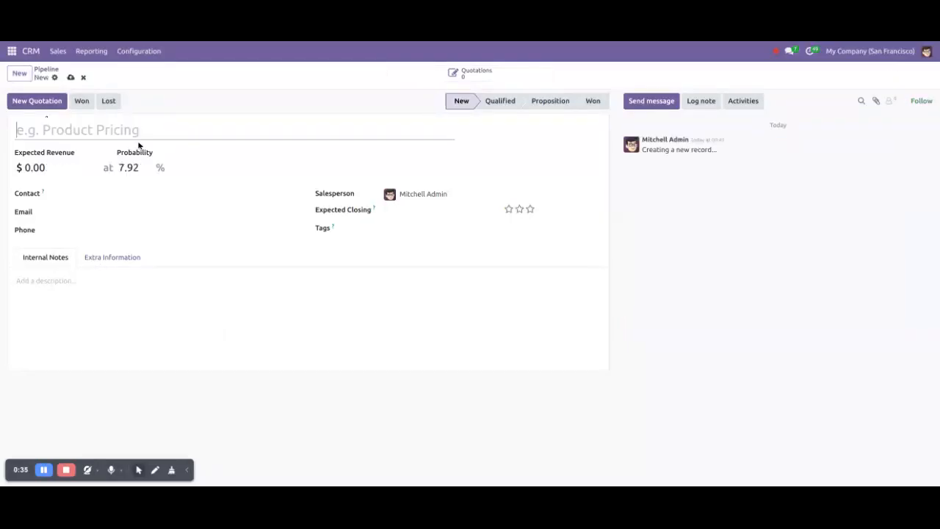
{"action": "type", "text": "Test"}
{"action": "left_click", "coordinate": [95, 196]}
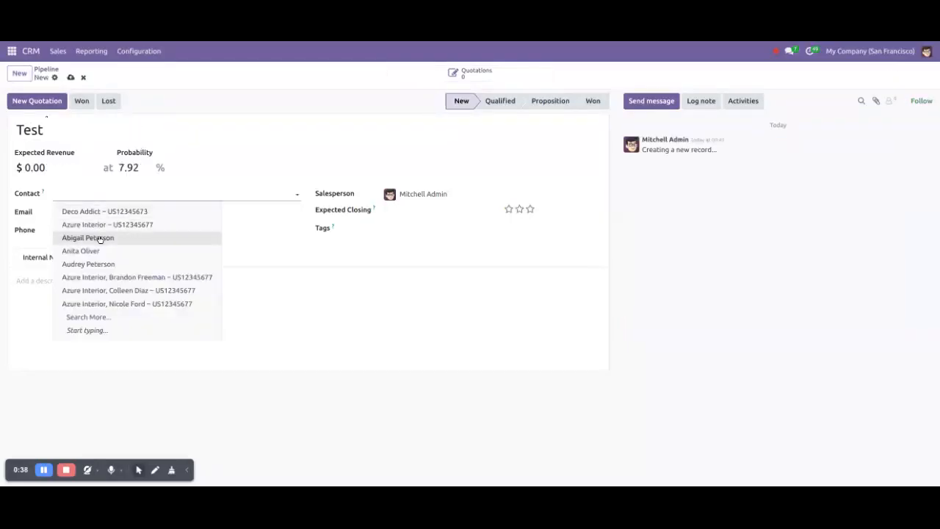
{"action": "left_click", "coordinate": [92, 251]}
{"action": "left_click", "coordinate": [70, 77]}
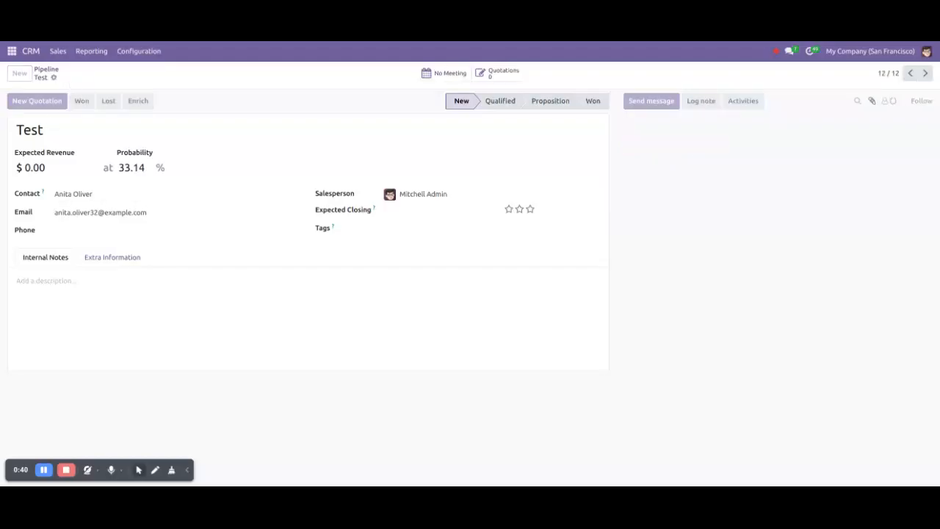
Check who follows the new Test opportunity
{"action": "left_click", "coordinate": [888, 101]}
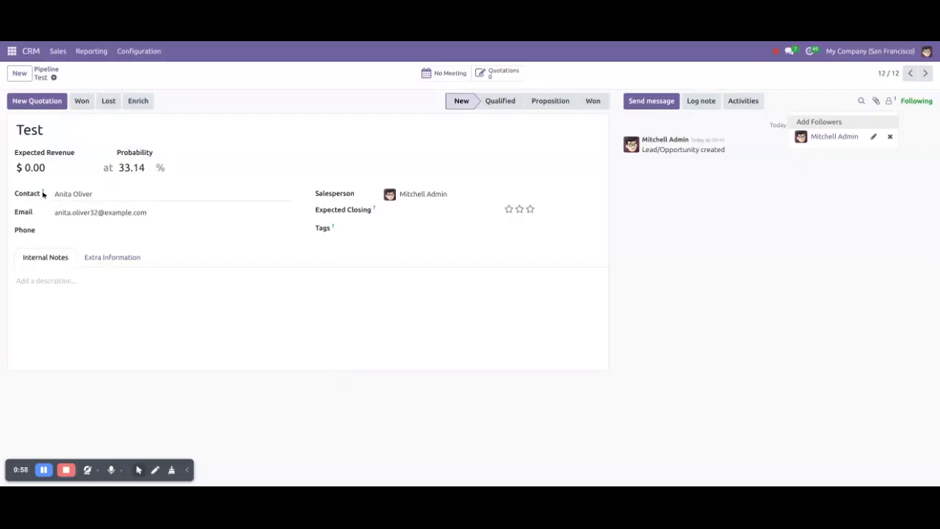
{"action": "left_click", "coordinate": [403, 325]}
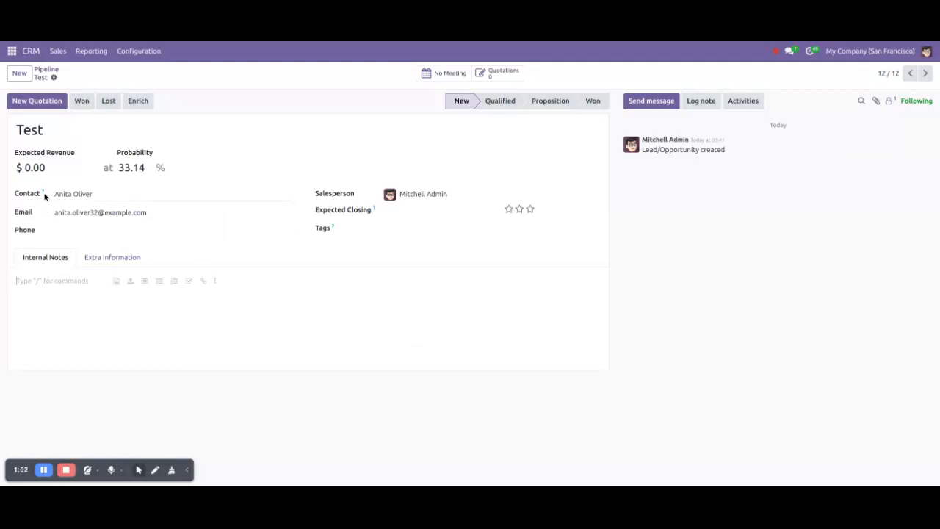
{"action": "mouse_move", "coordinate": [46, 196]}
Reload Odoo in developer mode and browse the Settings app
{"action": "key", "text": "F5"}
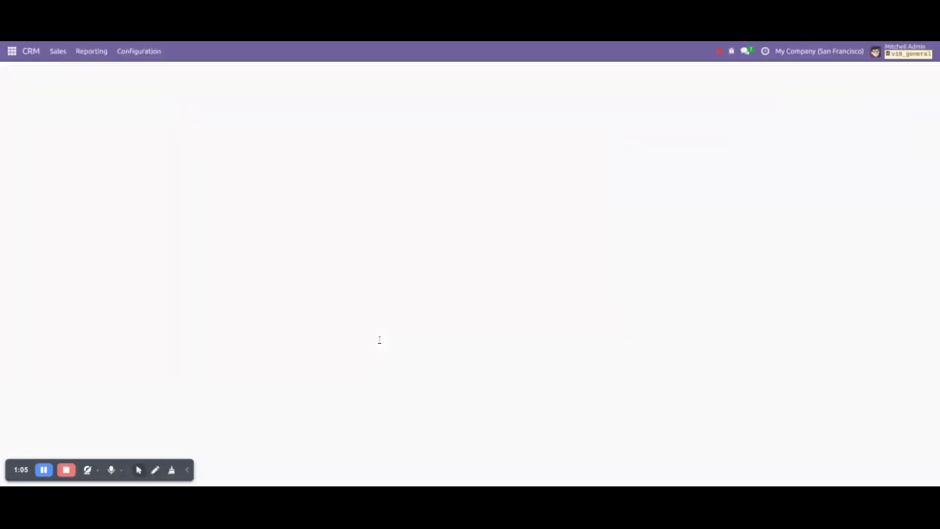
{"action": "left_click", "coordinate": [12, 50]}
{"action": "scroll", "coordinate": [29, 294], "scroll_direction": "down", "scroll_amount": 4}
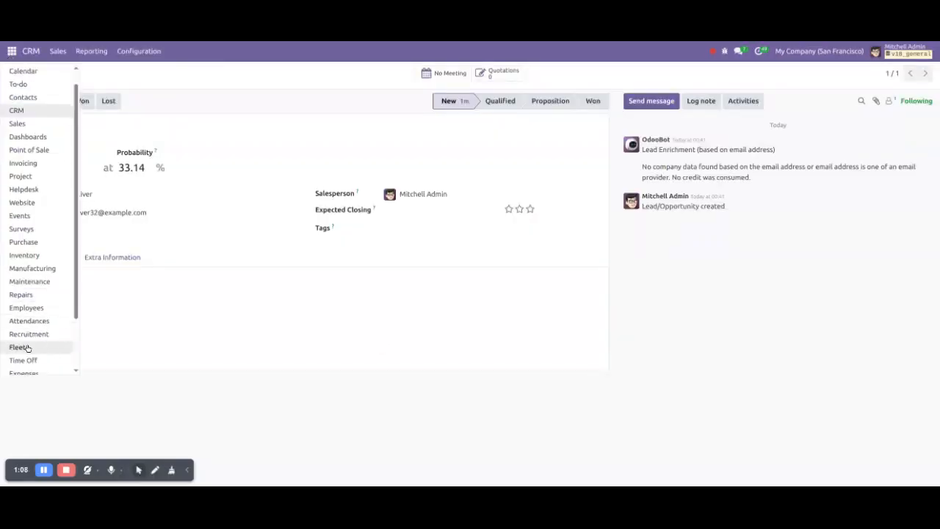
{"action": "left_click", "coordinate": [29, 363]}
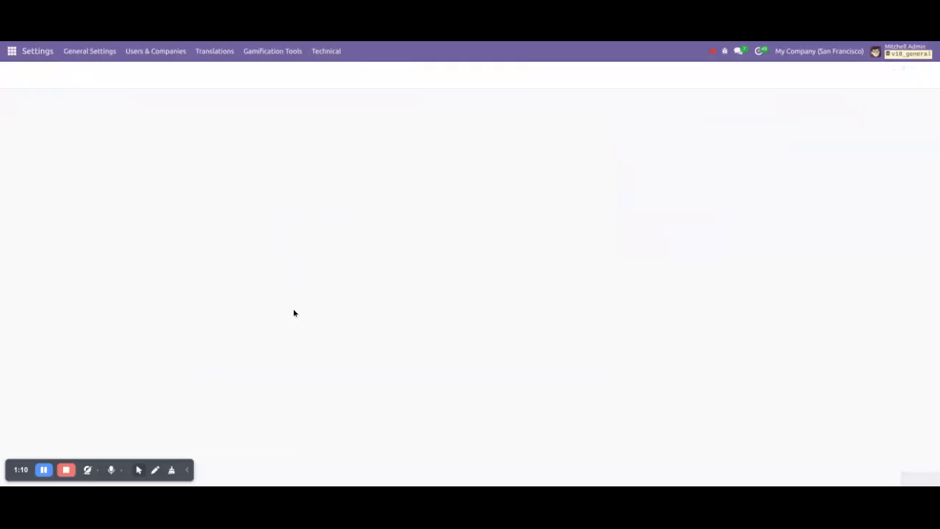
{"action": "scroll", "coordinate": [293, 314], "scroll_direction": "down", "scroll_amount": 5}
{"action": "scroll", "coordinate": [297, 320], "scroll_direction": "down", "scroll_amount": 20}
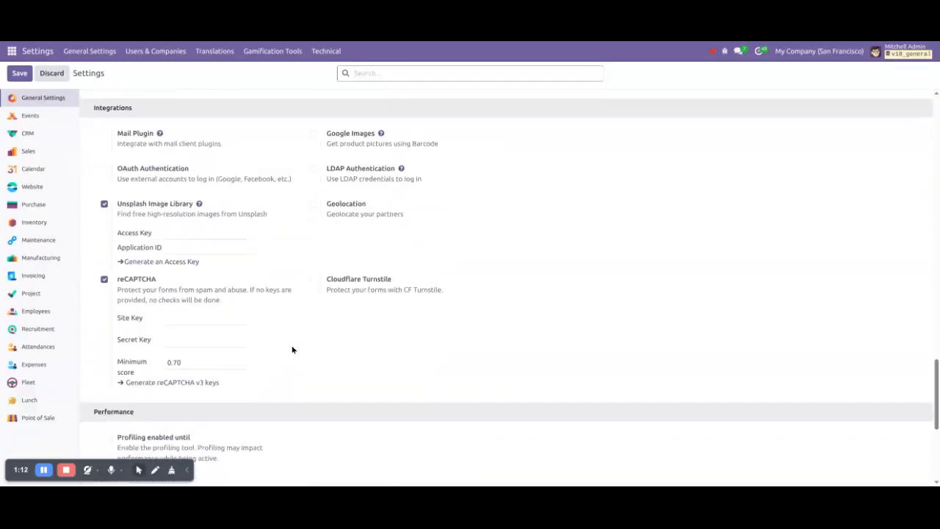
Reopen the Devis pour 150 tapis lead to read the Contact field's technical name, partner_id
{"action": "left_click", "coordinate": [12, 50]}
{"action": "left_click", "coordinate": [16, 126]}
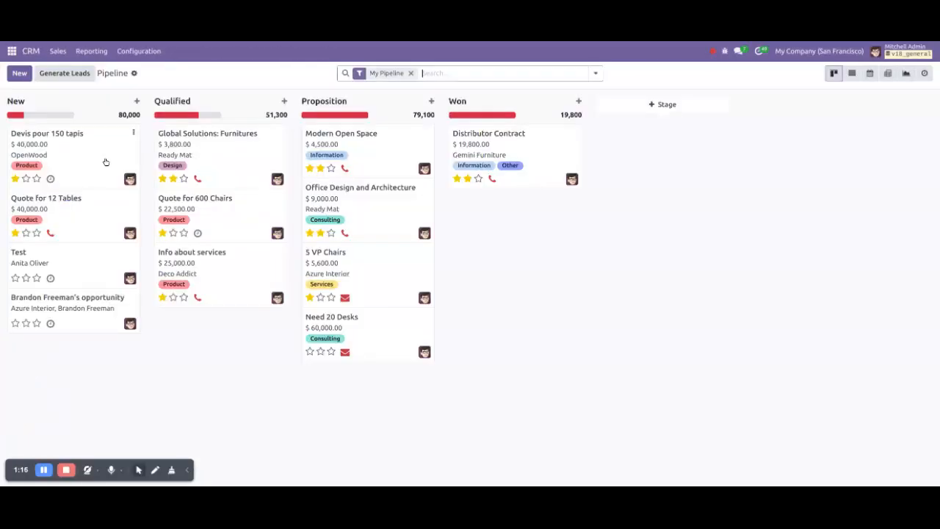
{"action": "left_click", "coordinate": [94, 163]}
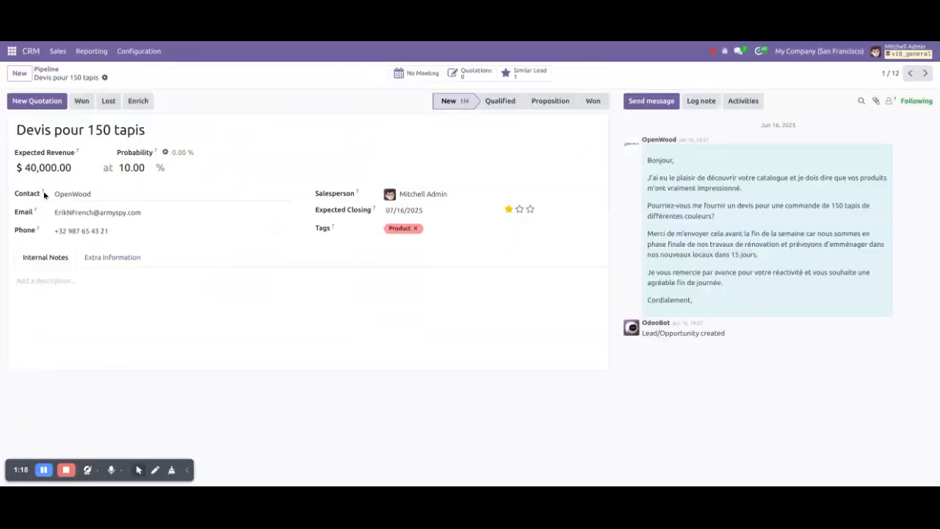
{"action": "mouse_move", "coordinate": [44, 193]}
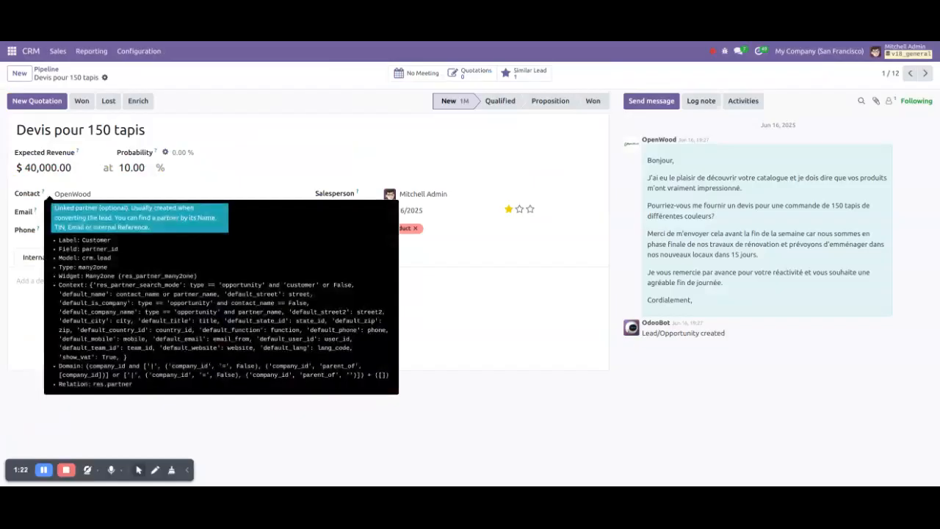
{"action": "left_click", "coordinate": [13, 51]}
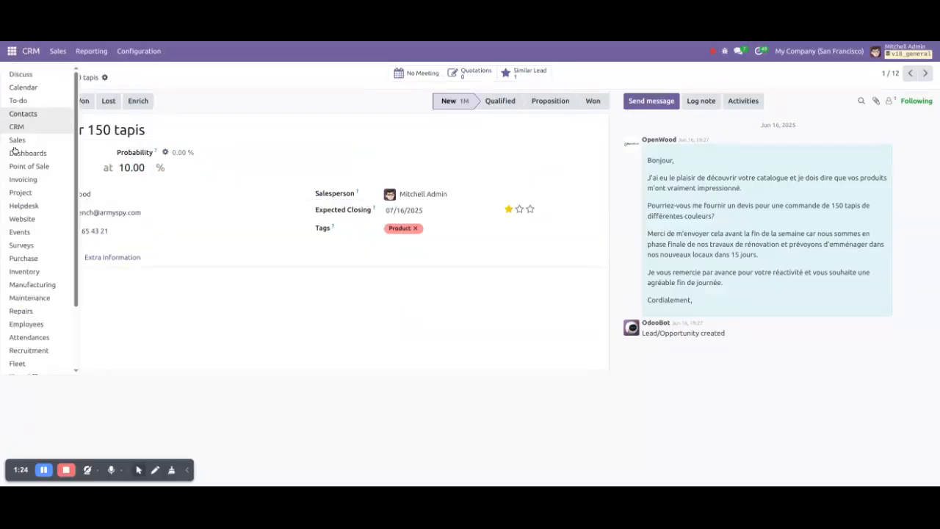
{"action": "scroll", "coordinate": [33, 349], "scroll_direction": "down", "scroll_amount": 2}
Search all modules for 'rule' and confirm Automation Rules is installed
{"action": "left_click", "coordinate": [29, 352]}
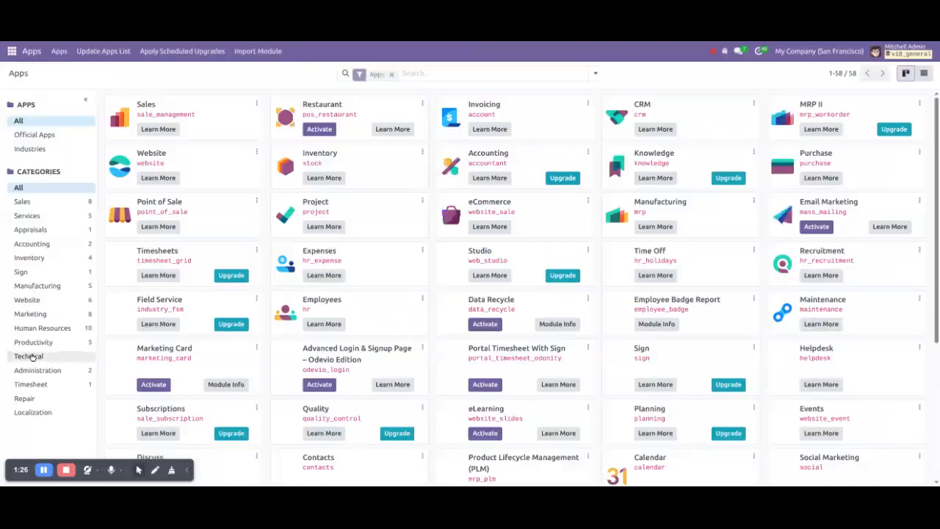
{"action": "left_click", "coordinate": [391, 74]}
{"action": "type", "text": "rule"}
{"action": "key", "text": "Return"}
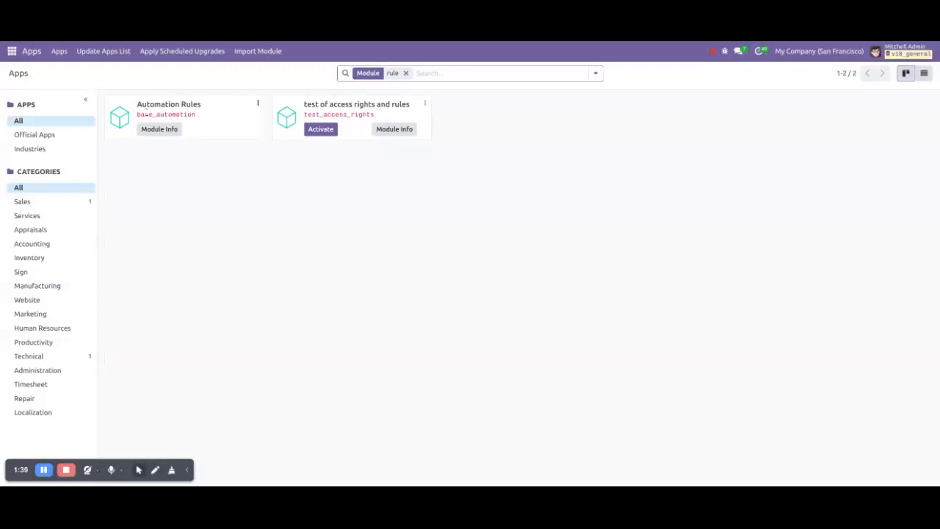
{"action": "double_click", "coordinate": [147, 114]}
{"action": "left_click_drag", "start_coordinate": [200, 103], "coordinate": [136, 105]}
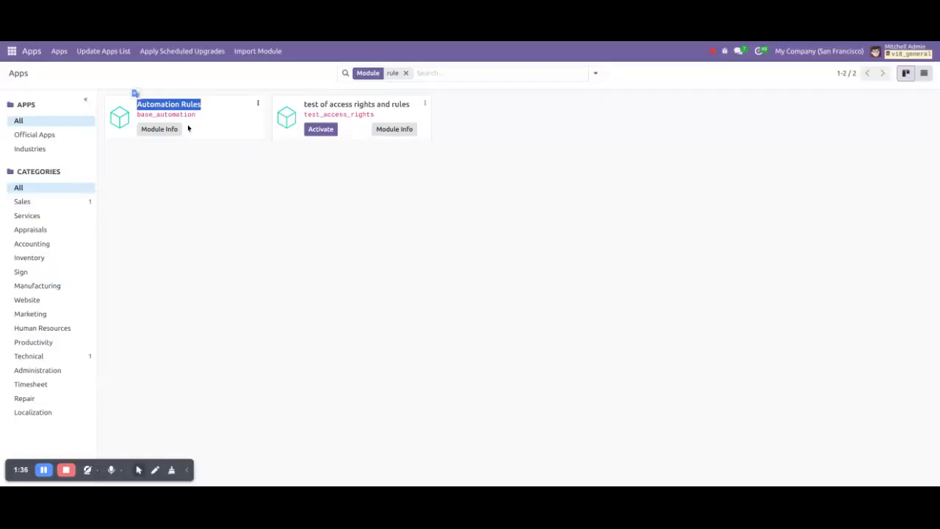
{"action": "left_click", "coordinate": [210, 119]}
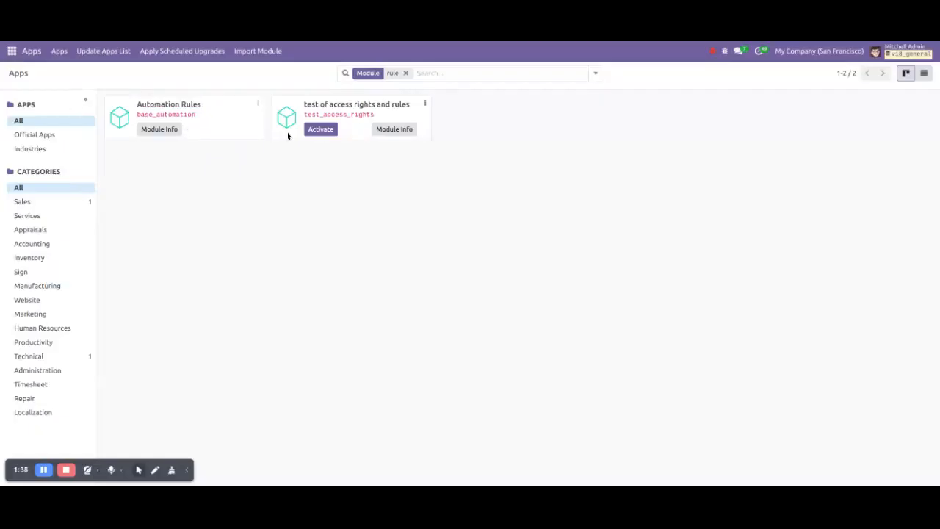
Go to Settings > Technical > Automation Rules
{"action": "left_click", "coordinate": [12, 50]}
{"action": "scroll", "coordinate": [30, 264], "scroll_direction": "down", "scroll_amount": 3}
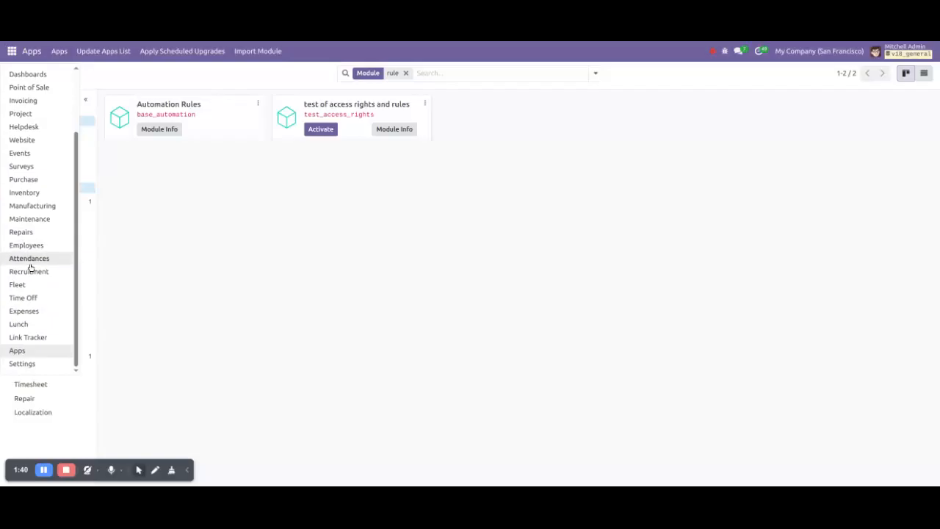
{"action": "left_click", "coordinate": [40, 367]}
{"action": "left_click", "coordinate": [330, 51]}
{"action": "scroll", "coordinate": [343, 202], "scroll_direction": "down", "scroll_amount": 5}
{"action": "scroll", "coordinate": [343, 203], "scroll_direction": "down", "scroll_amount": 8}
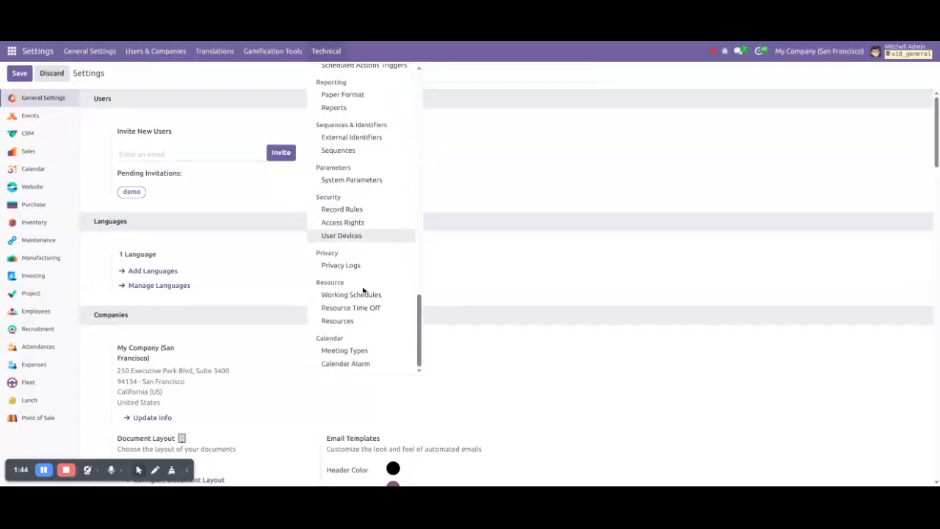
{"action": "scroll", "coordinate": [343, 203], "scroll_direction": "up", "scroll_amount": 3}
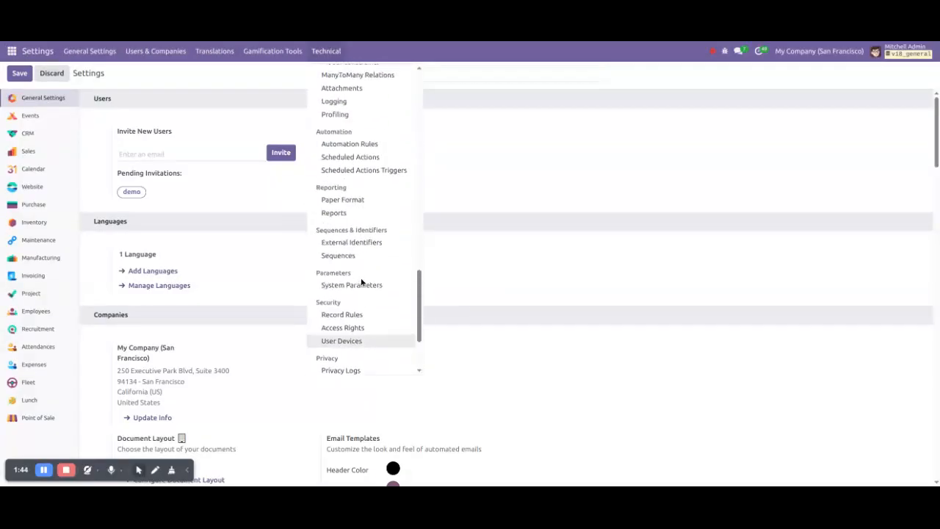
{"action": "left_click", "coordinate": [341, 147]}
Unarchive the 'Auto Add Customer as Follower in CRM Pipeline' rule
{"action": "left_click", "coordinate": [179, 122]}
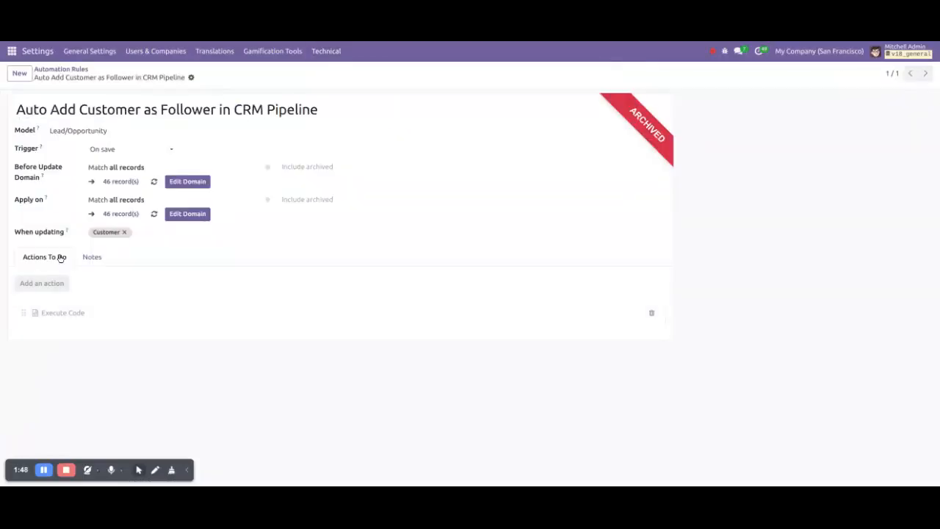
{"action": "left_click", "coordinate": [193, 77]}
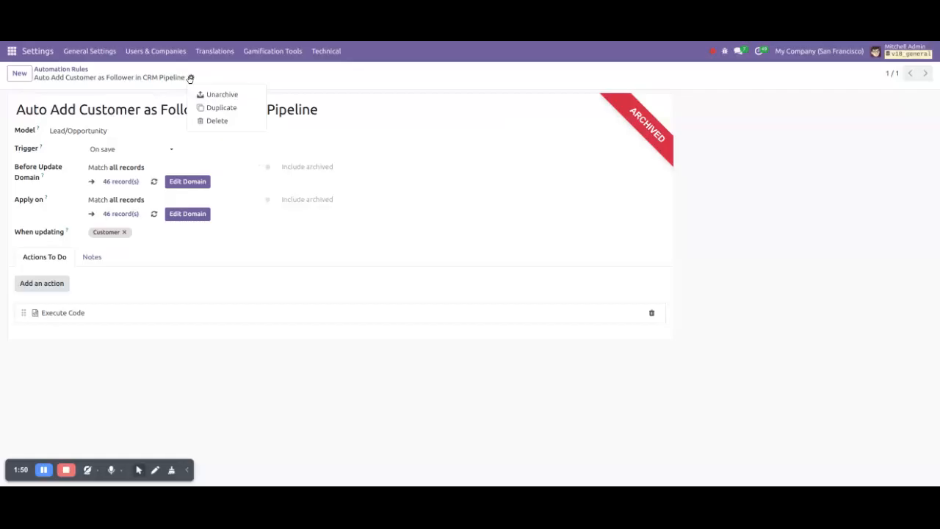
{"action": "left_click", "coordinate": [203, 94]}
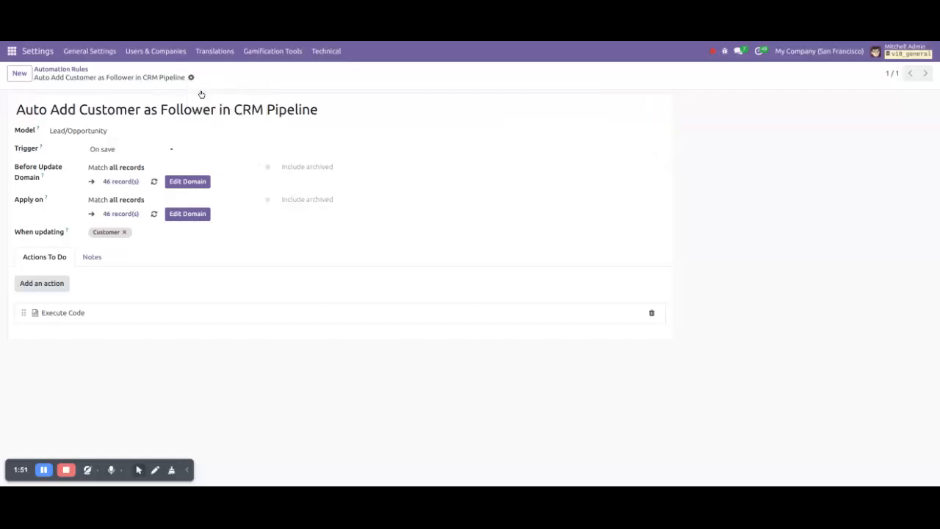
{"action": "double_click", "coordinate": [91, 109]}
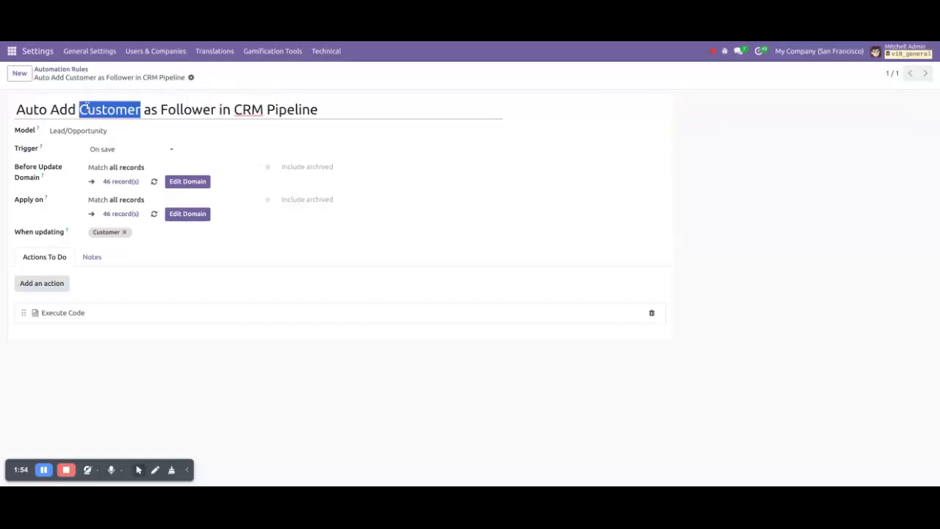
{"action": "left_click", "coordinate": [47, 109]}
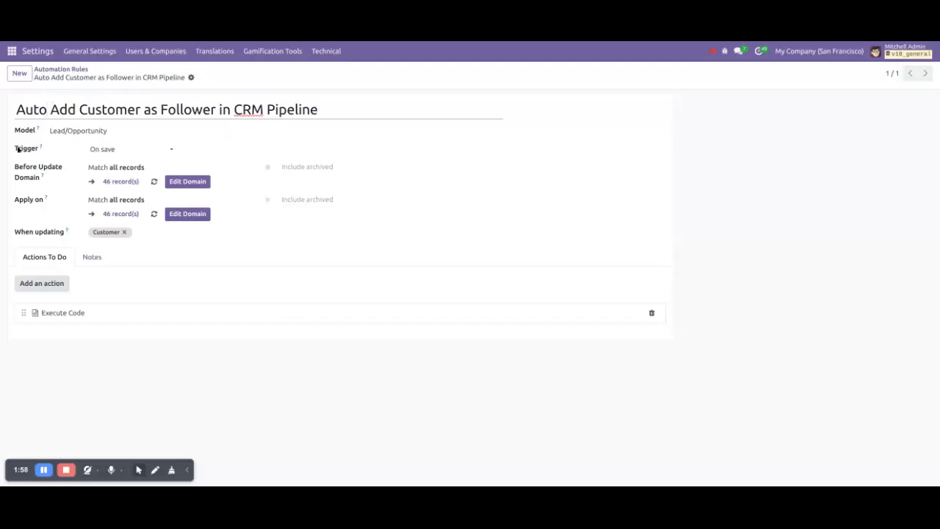
Review the rule's model setting without changing it, then open its Execute Code action
{"action": "left_click", "coordinate": [118, 131]}
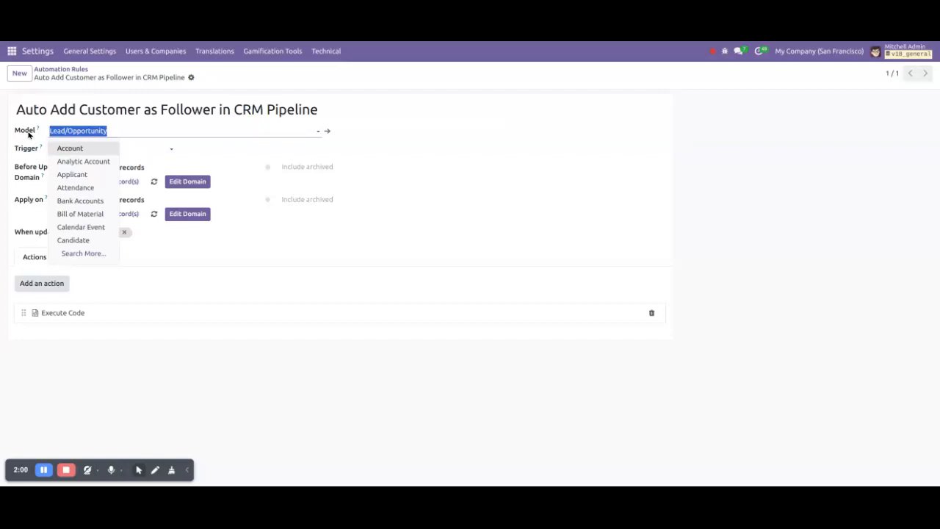
{"action": "left_click", "coordinate": [319, 149]}
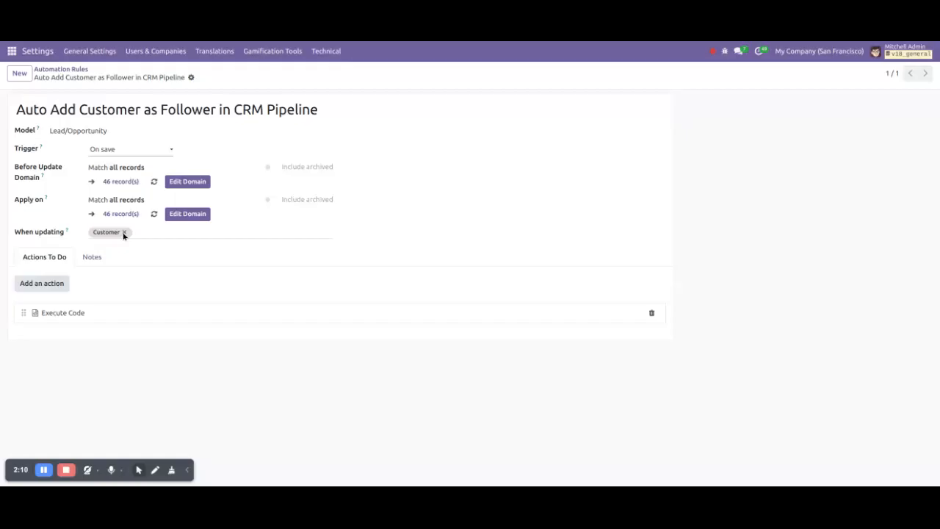
{"action": "left_click", "coordinate": [103, 315]}
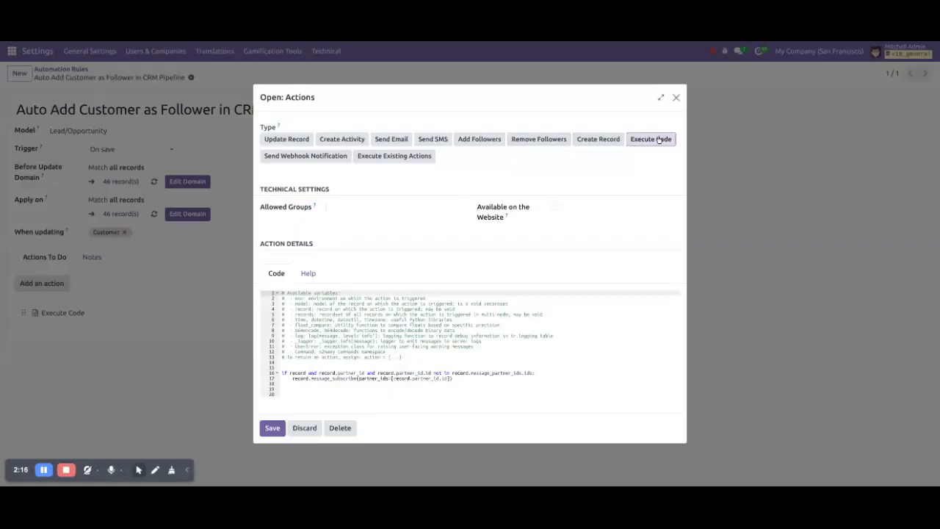
Review the code that subscribes the lead's partner_id via message_subscribe
{"action": "left_click_drag", "start_coordinate": [462, 384], "coordinate": [284, 372]}
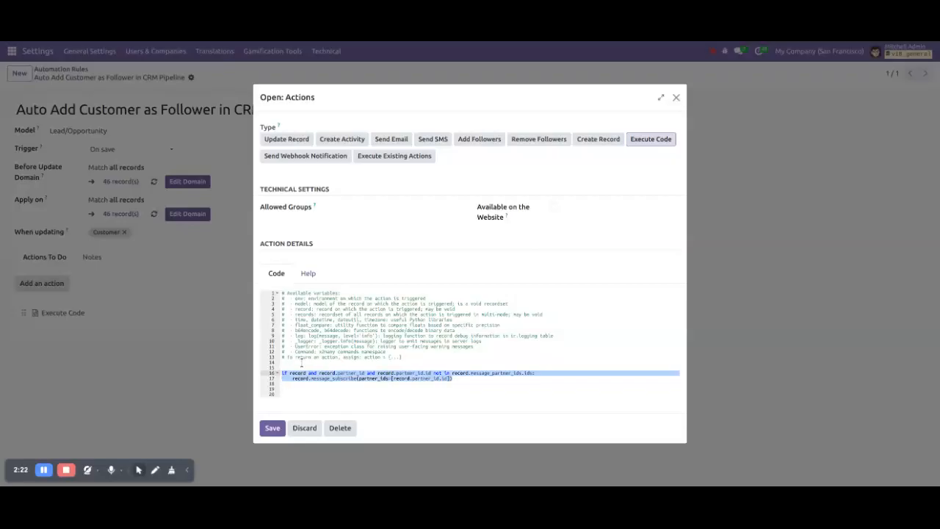
{"action": "left_click", "coordinate": [298, 373]}
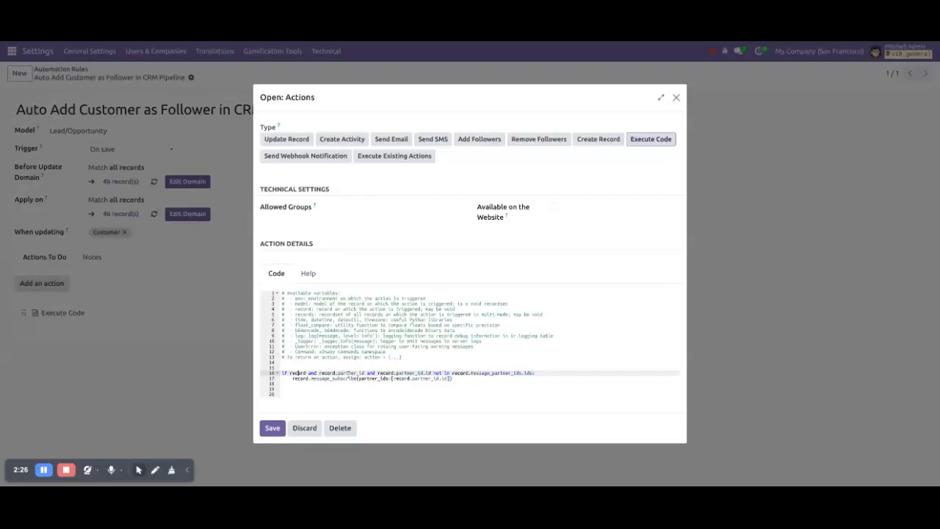
{"action": "double_click", "coordinate": [351, 373]}
{"action": "double_click", "coordinate": [420, 373]}
{"action": "left_click", "coordinate": [486, 371]}
{"action": "left_click_drag", "start_coordinate": [292, 380], "coordinate": [457, 381]}
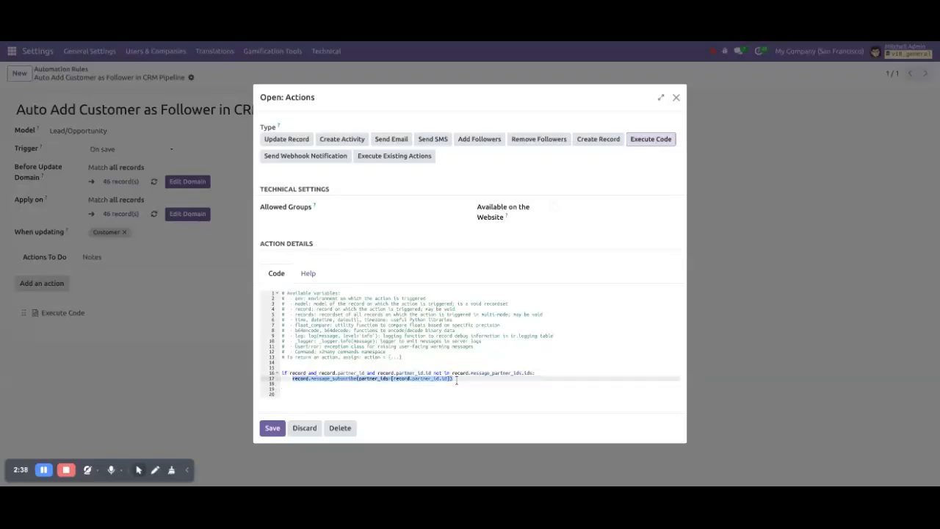
{"action": "double_click", "coordinate": [317, 379]}
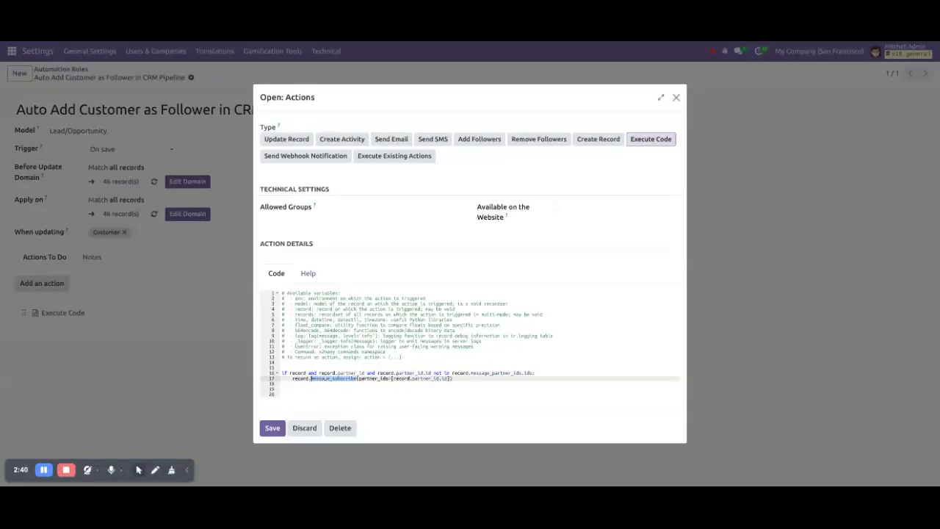
Save the Execute Code action and return to the Automation Rules list
{"action": "left_click", "coordinate": [272, 428]}
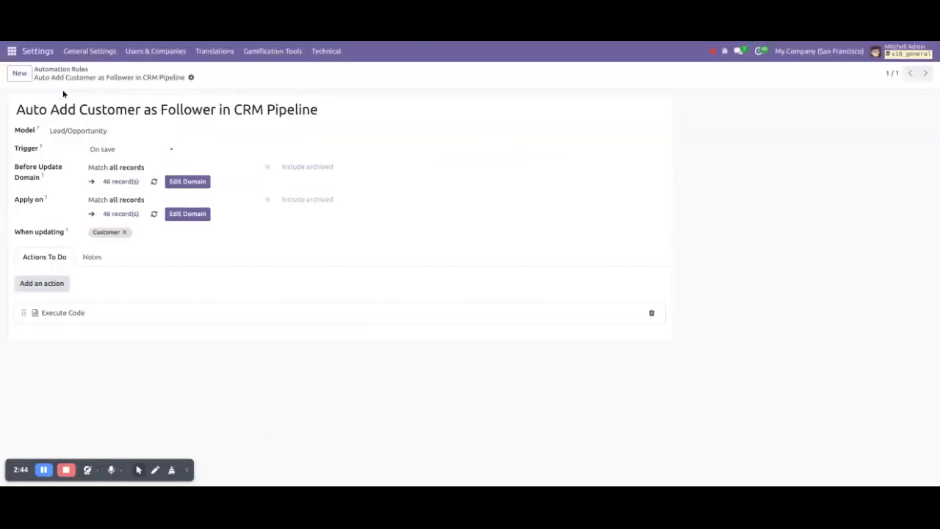
{"action": "left_click", "coordinate": [53, 69]}
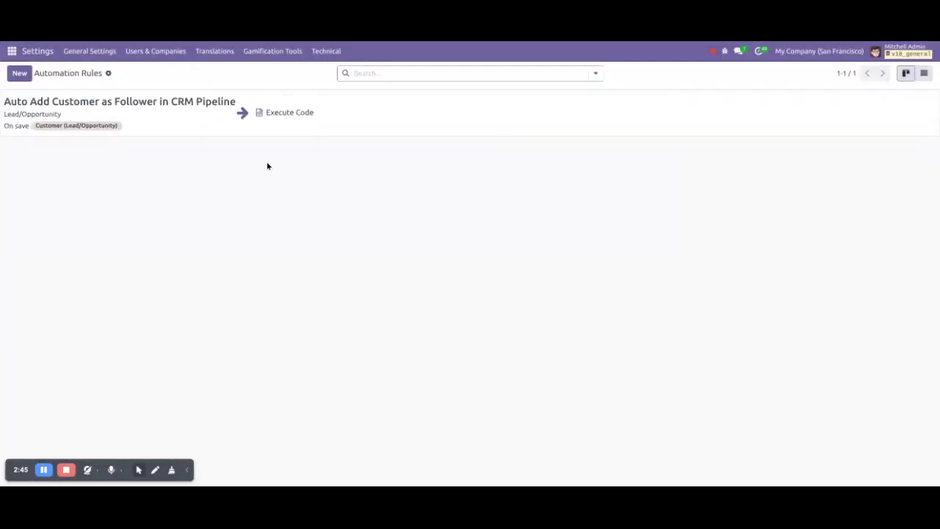
{"action": "left_click", "coordinate": [193, 128]}
Return to CRM and reload the Devis pour 150 tapis lead
{"action": "left_click", "coordinate": [12, 50]}
{"action": "left_click", "coordinate": [18, 127]}
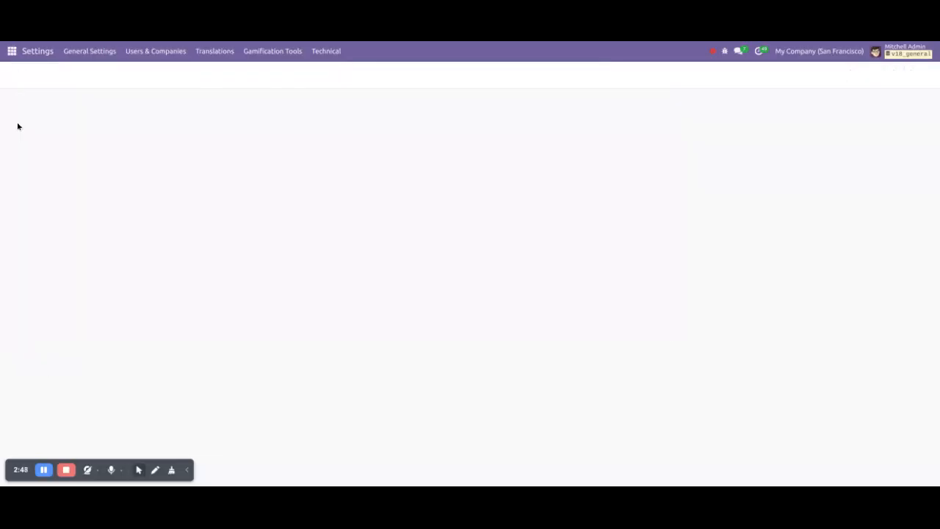
{"action": "left_click", "coordinate": [69, 147]}
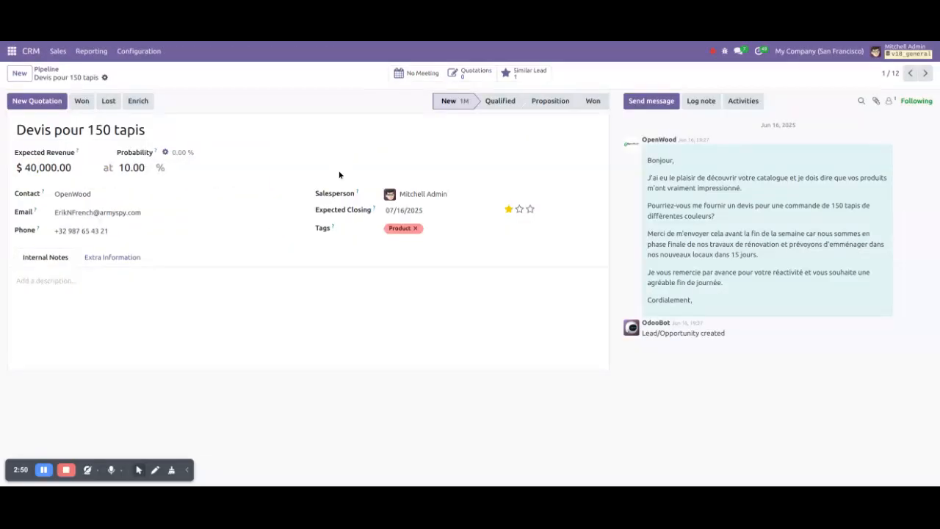
{"action": "key", "text": "F5"}
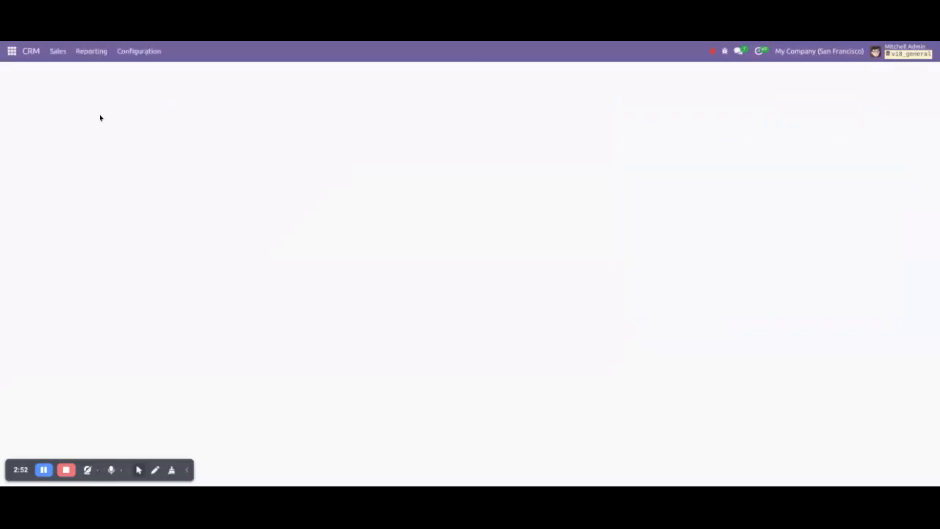
Create and save a lead 'Test New' with a customer contact, then check its followers
{"action": "left_click", "coordinate": [19, 74]}
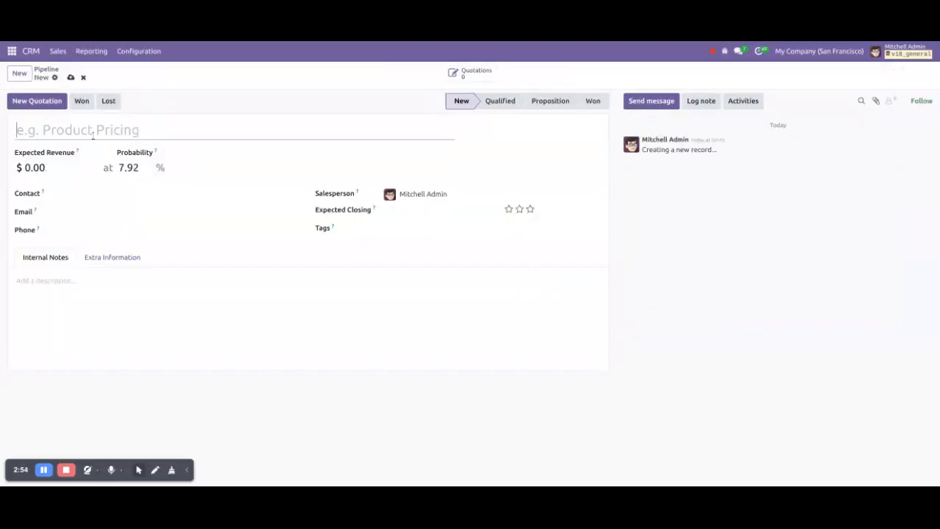
{"action": "type", "text": "Test New"}
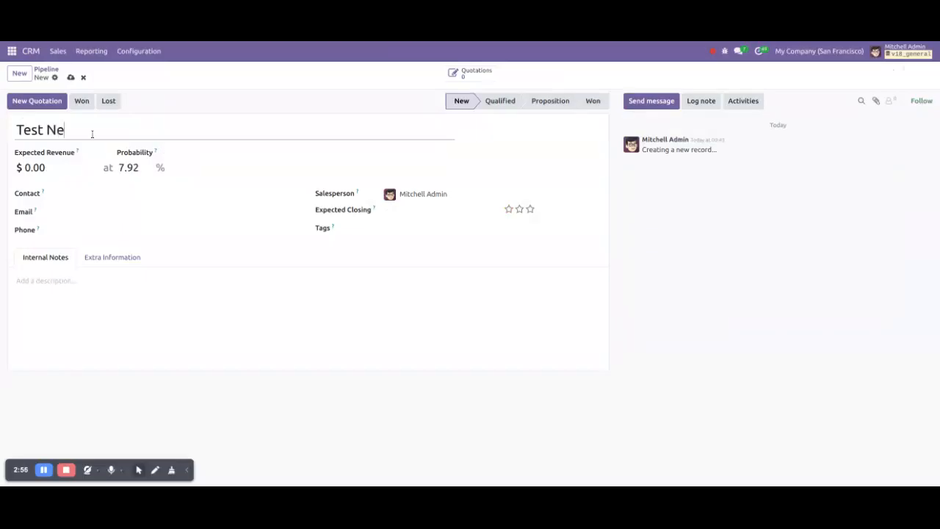
{"action": "left_click", "coordinate": [80, 193]}
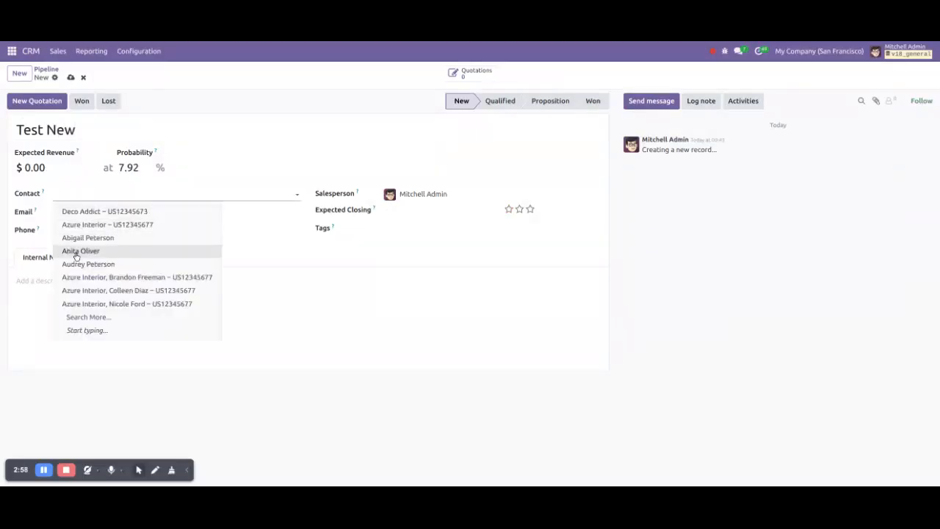
{"action": "left_click", "coordinate": [77, 252]}
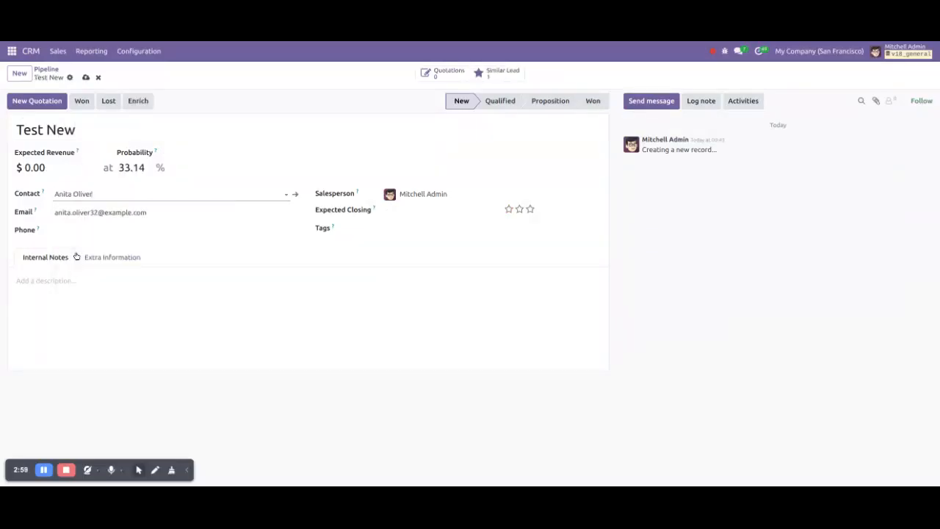
{"action": "left_click", "coordinate": [85, 78]}
{"action": "left_click", "coordinate": [889, 102]}
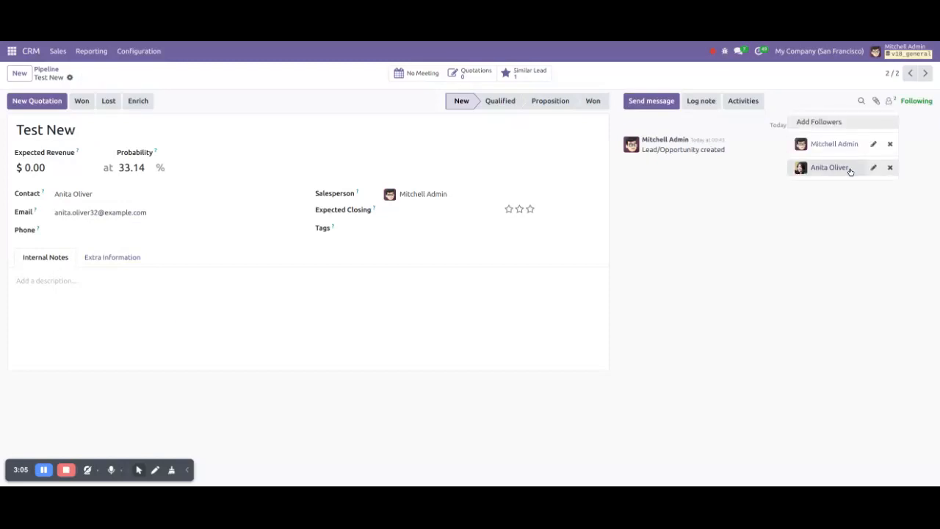
Create and save a 'New Lead' with a customer, confirming the customer was added as follower
{"action": "left_click", "coordinate": [19, 73]}
{"action": "type", "text": "New Lead"}
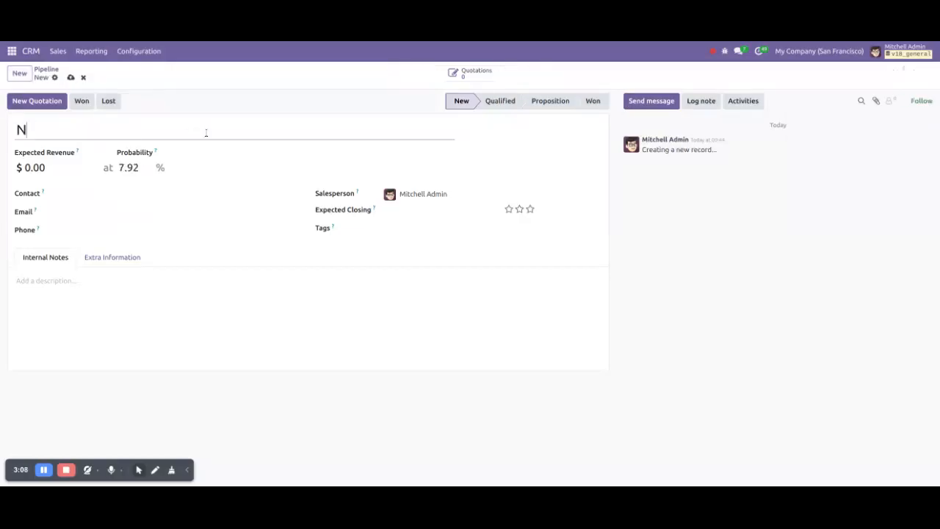
{"action": "left_click", "coordinate": [84, 193]}
{"action": "left_click", "coordinate": [88, 265]}
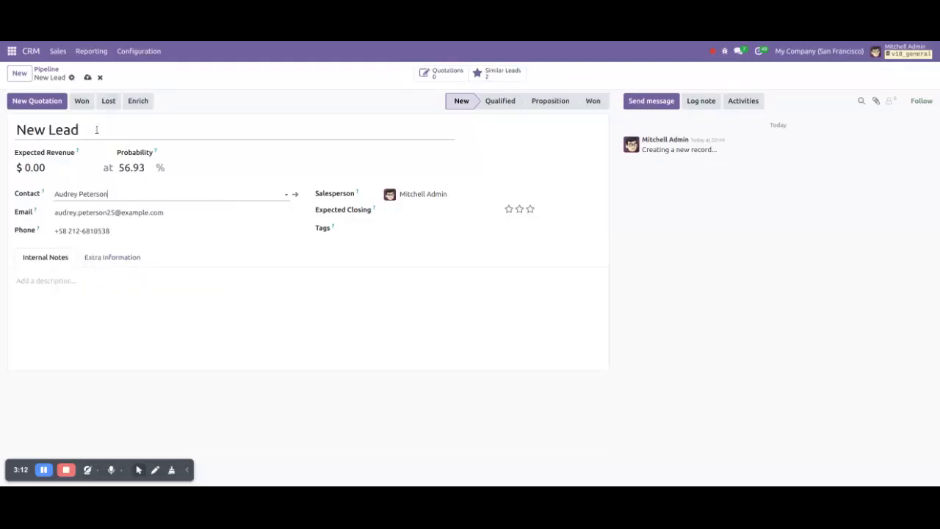
{"action": "left_click", "coordinate": [87, 77]}
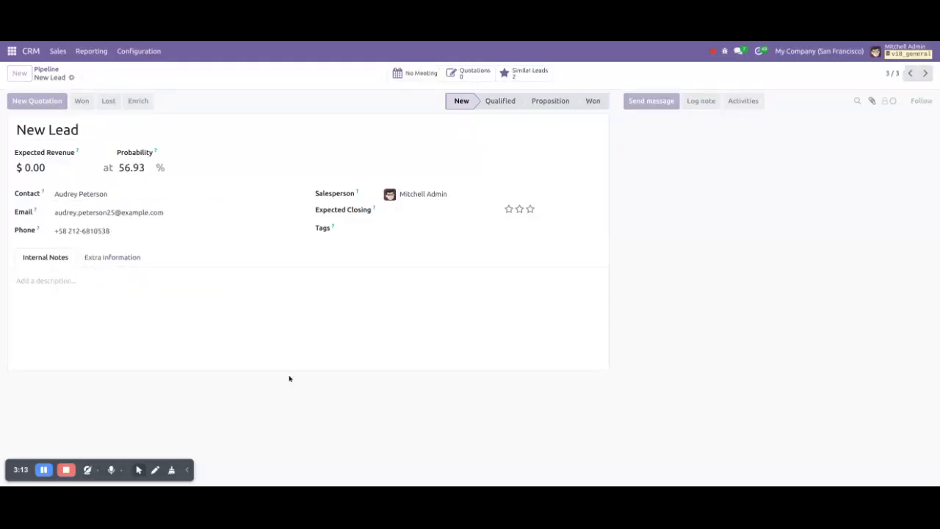
{"action": "left_click", "coordinate": [887, 102]}
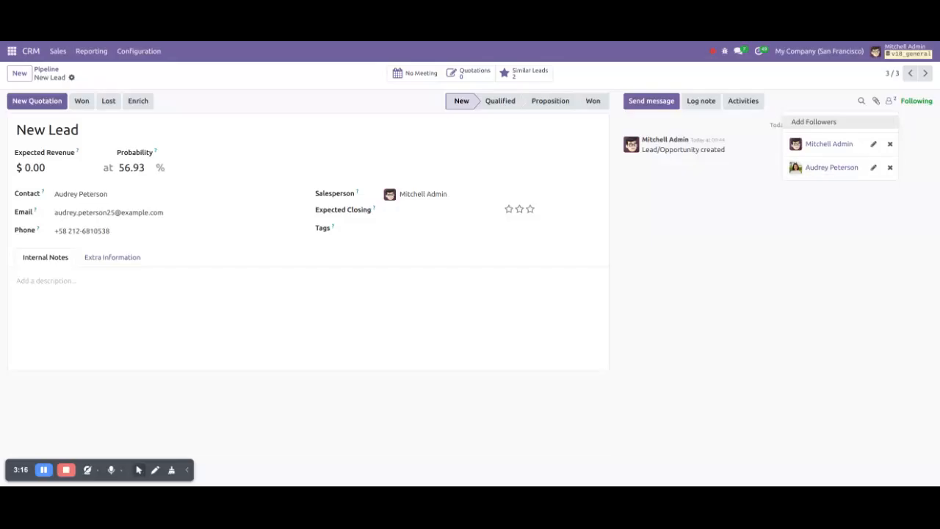
{"action": "left_click", "coordinate": [788, 394]}
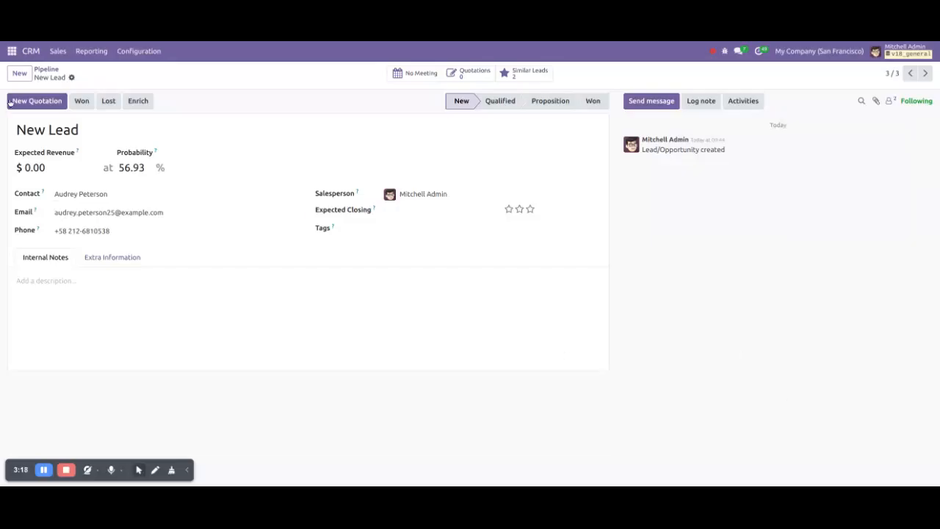
{"action": "left_click", "coordinate": [11, 51]}
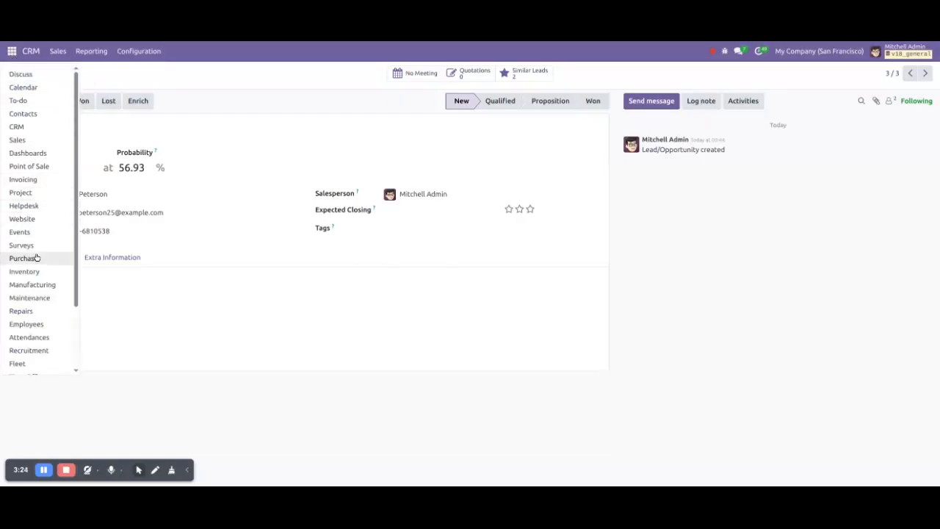
Save a new Sales quotation S00052 for Azure Interior and see only admin follows it
{"action": "left_click", "coordinate": [19, 142]}
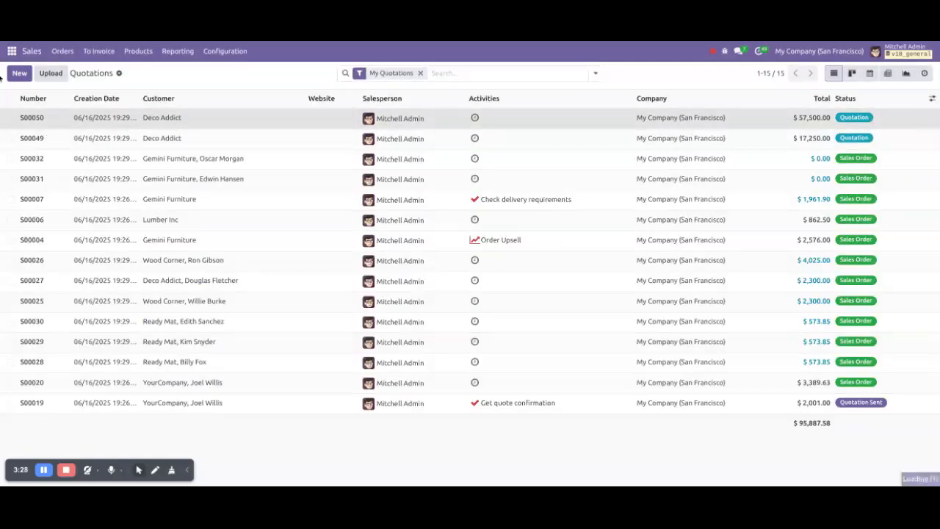
{"action": "left_click", "coordinate": [44, 117]}
{"action": "left_click", "coordinate": [153, 150]}
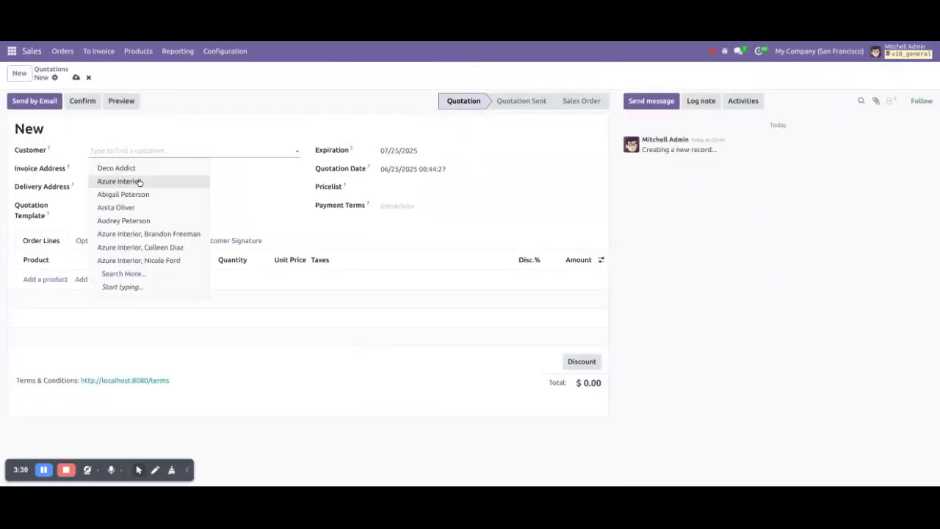
{"action": "left_click", "coordinate": [136, 182]}
{"action": "left_click", "coordinate": [76, 77]}
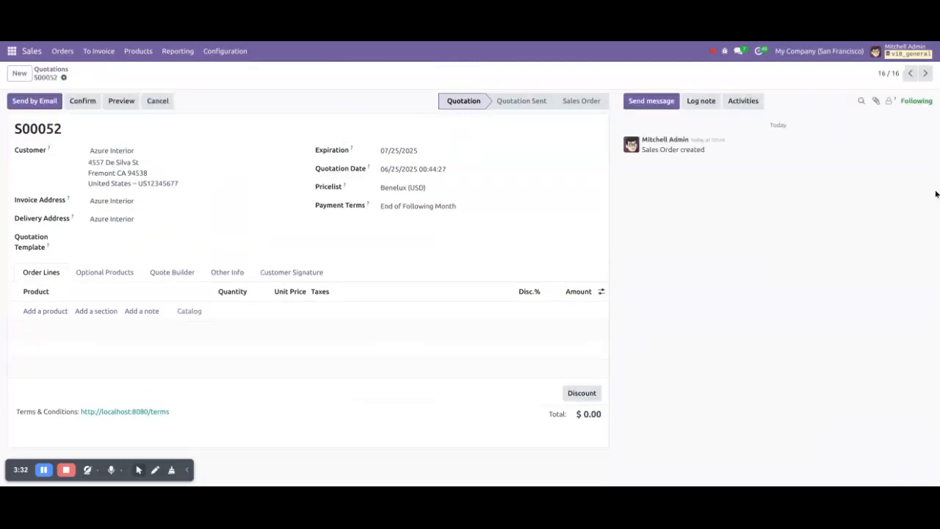
{"action": "left_click", "coordinate": [887, 103]}
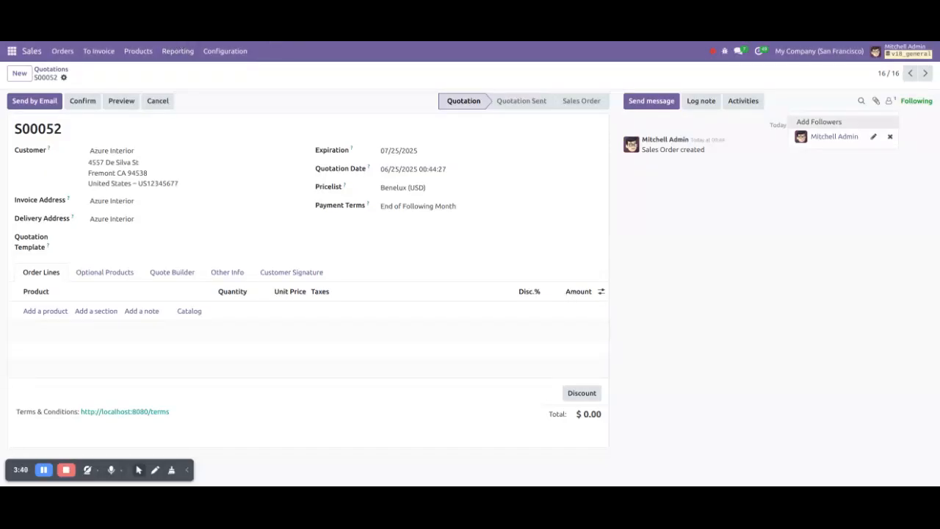
{"action": "key", "text": "ctrl+Tab"}
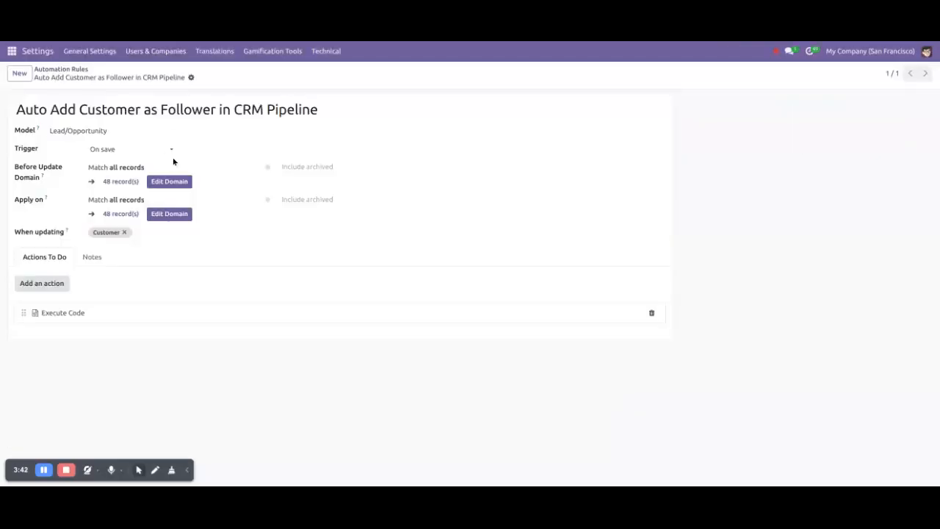
Set the rule's model to Sales Order, trigger On save, when Customer is updated
{"action": "left_click", "coordinate": [97, 130]}
{"action": "type", "text": "sales"}
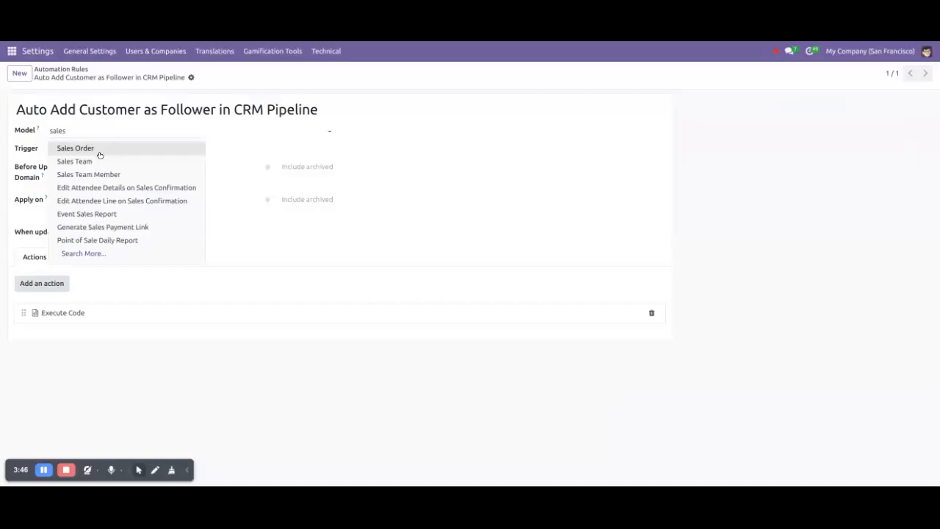
{"action": "left_click", "coordinate": [99, 149]}
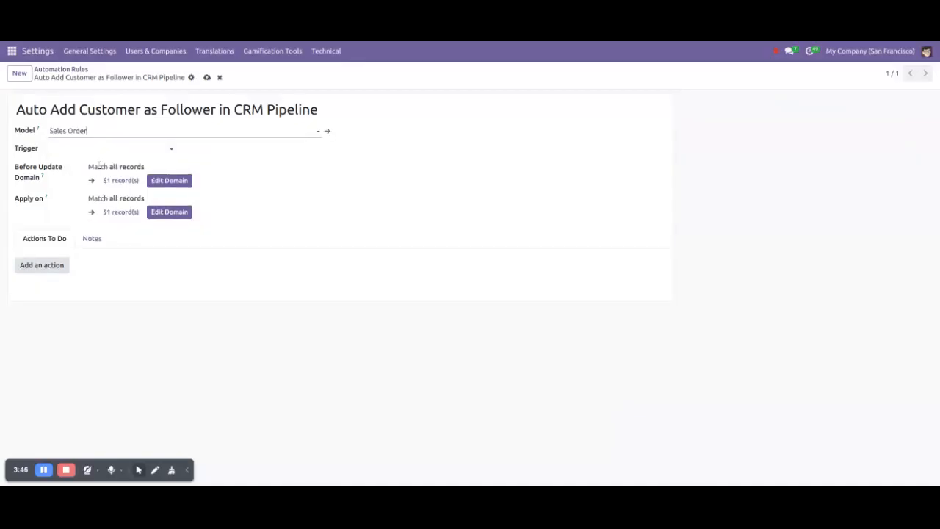
{"action": "left_click", "coordinate": [123, 154]}
{"action": "left_click", "coordinate": [115, 306]}
{"action": "left_click", "coordinate": [108, 232]}
{"action": "type", "text": "cust"}
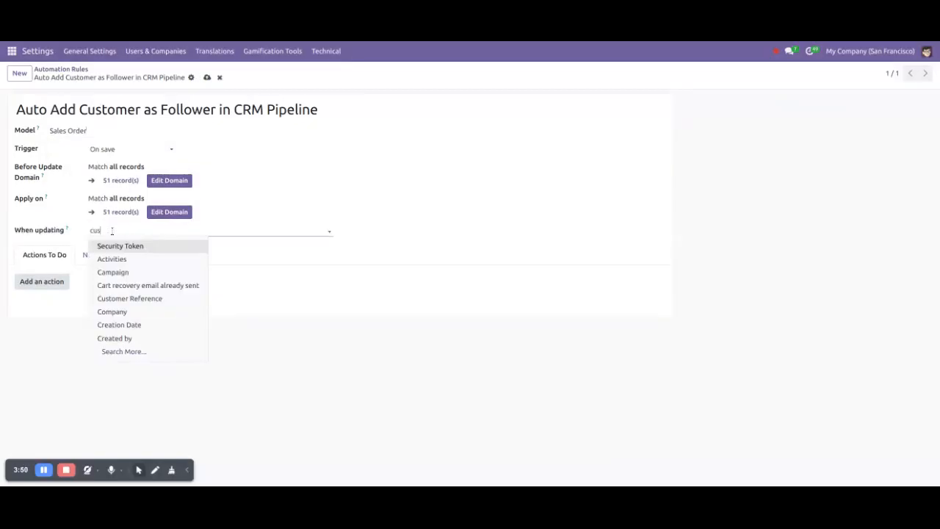
{"action": "left_click", "coordinate": [112, 271]}
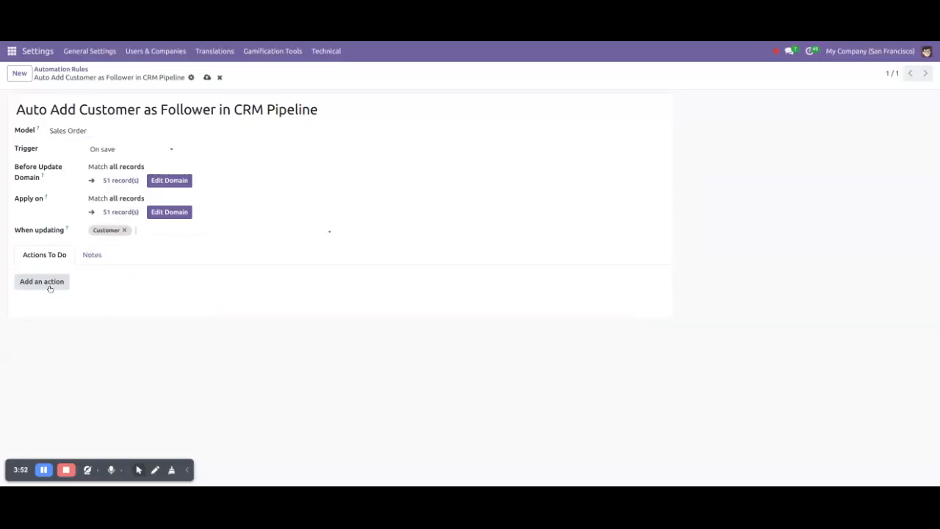
Add an Execute Code action with the pasted follower-subscription code and save the rule
{"action": "left_click", "coordinate": [41, 282]}
{"action": "left_click", "coordinate": [641, 210]}
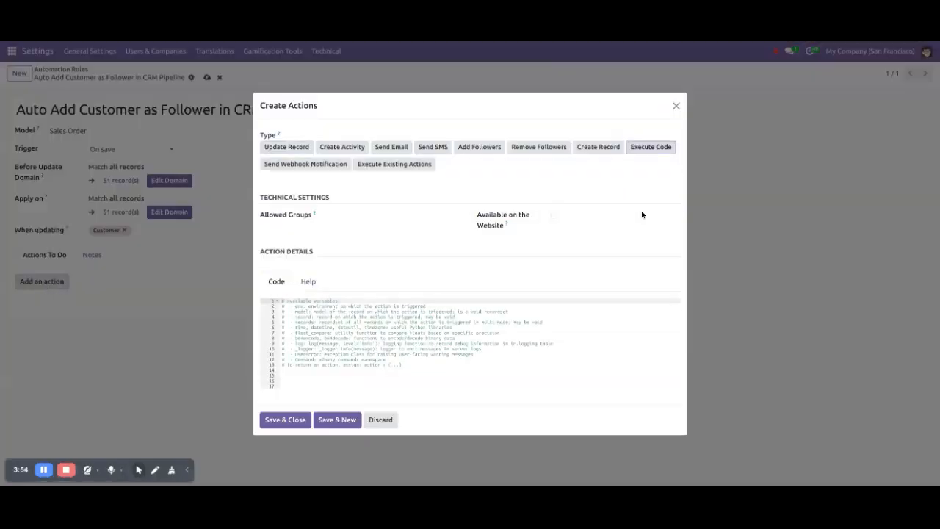
{"action": "left_click", "coordinate": [383, 381]}
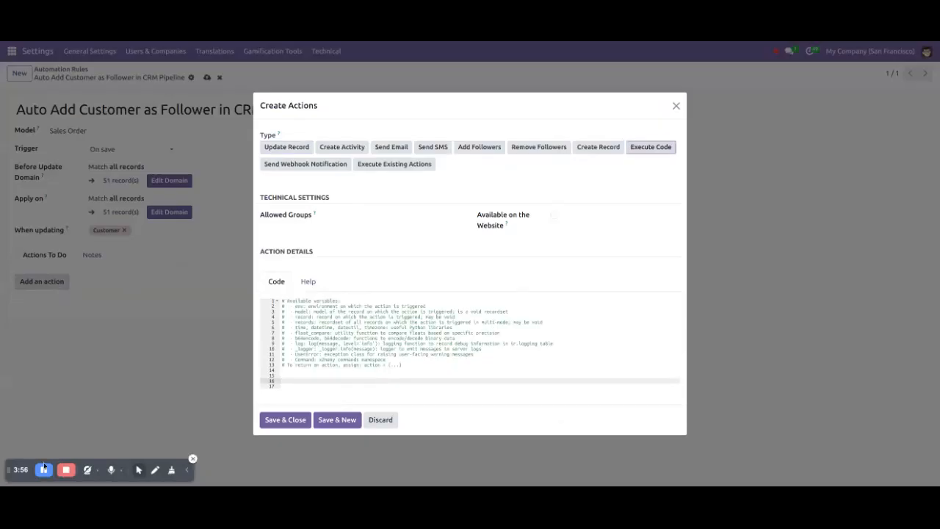
{"action": "key", "text": "ctrl+v"}
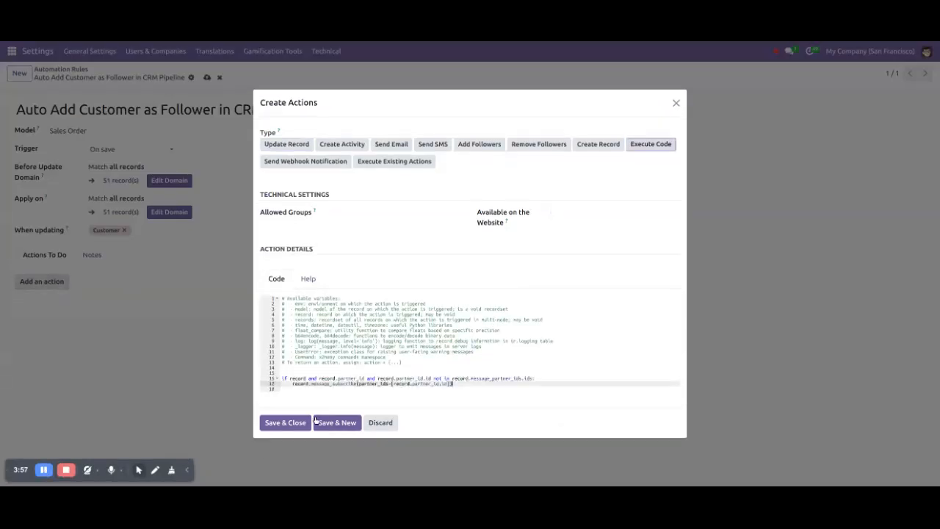
{"action": "left_click", "coordinate": [285, 419]}
{"action": "left_click", "coordinate": [207, 77]}
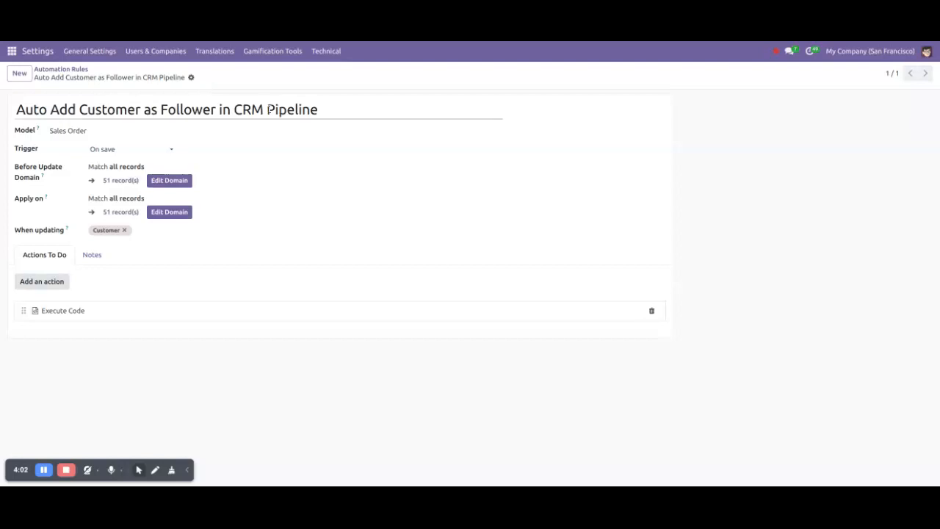
Save a new quotation S00053 with a customer and confirm that customer now follows it
{"action": "left_click", "coordinate": [12, 50]}
{"action": "left_click", "coordinate": [18, 139]}
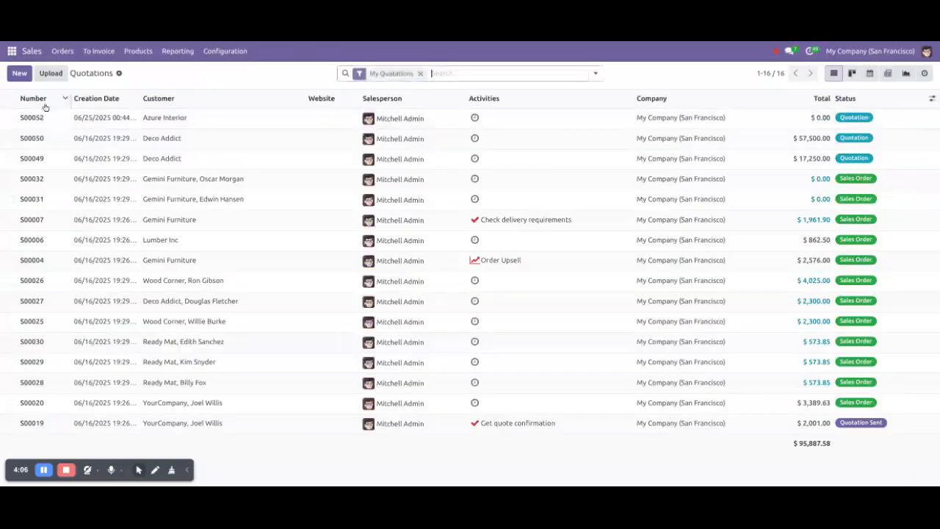
{"action": "key", "text": "F5"}
{"action": "left_click", "coordinate": [21, 75]}
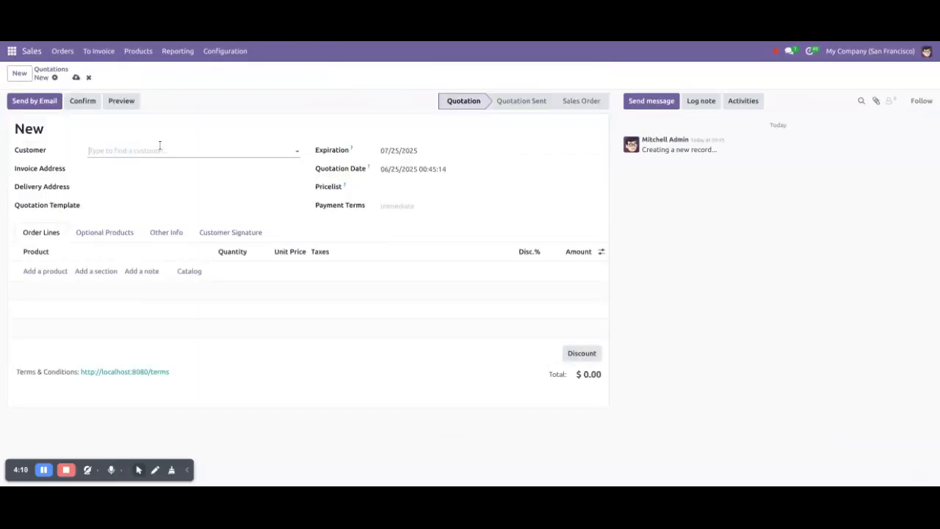
{"action": "left_click", "coordinate": [163, 151]}
{"action": "left_click", "coordinate": [124, 209]}
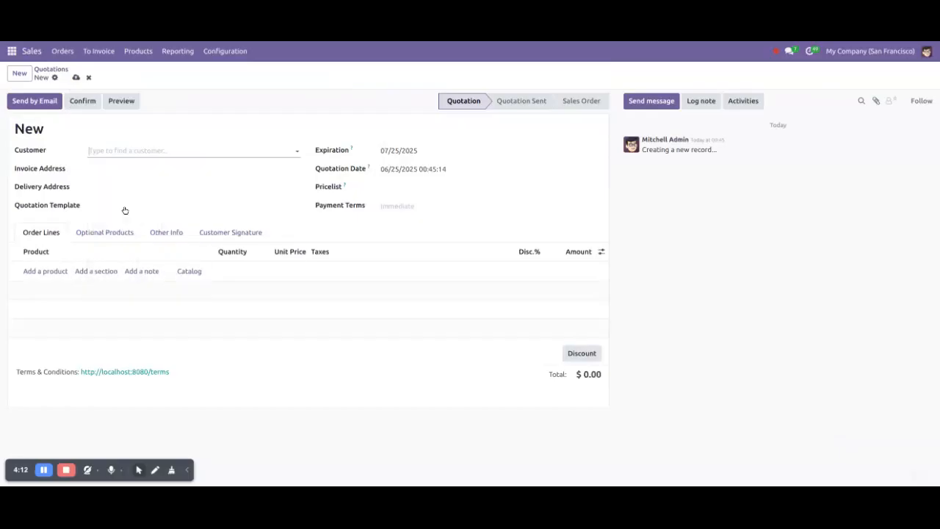
{"action": "left_click", "coordinate": [76, 78]}
{"action": "left_click", "coordinate": [887, 100]}
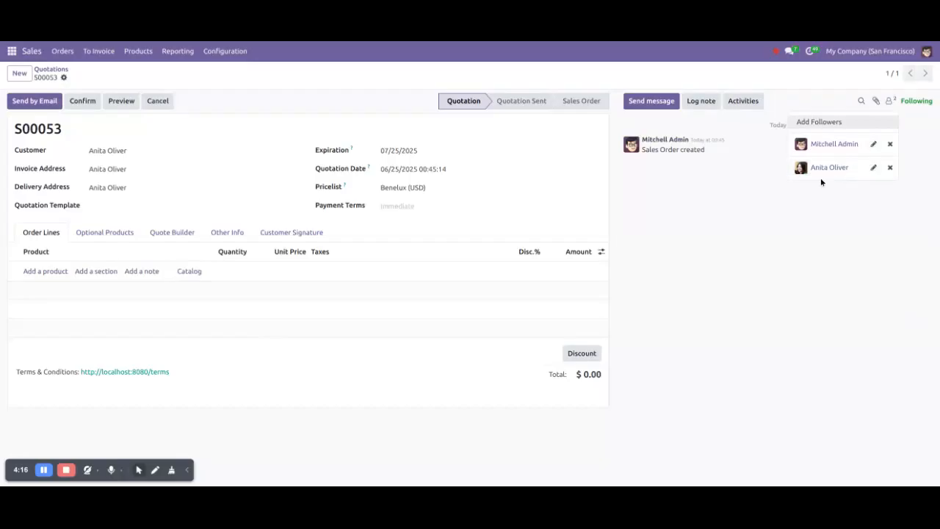
{"action": "left_click", "coordinate": [720, 375]}
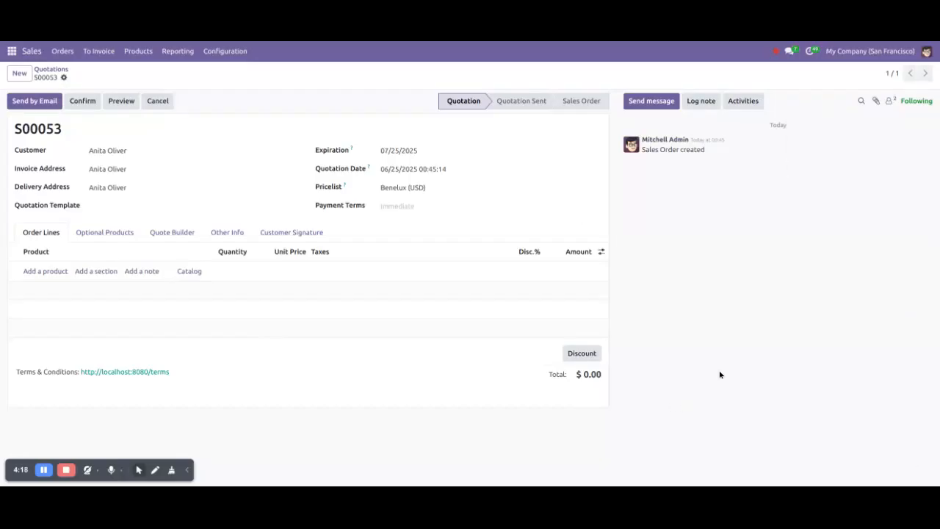